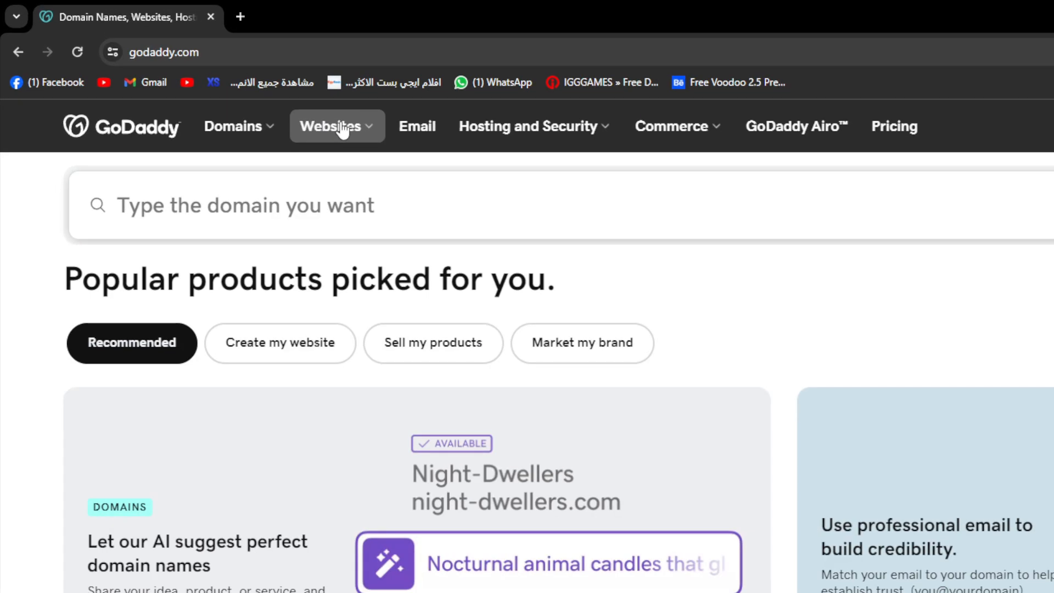
- Open the Website Builder page and compare the prices and features of the Basic, Premium and Commerce plans
click(342, 129)
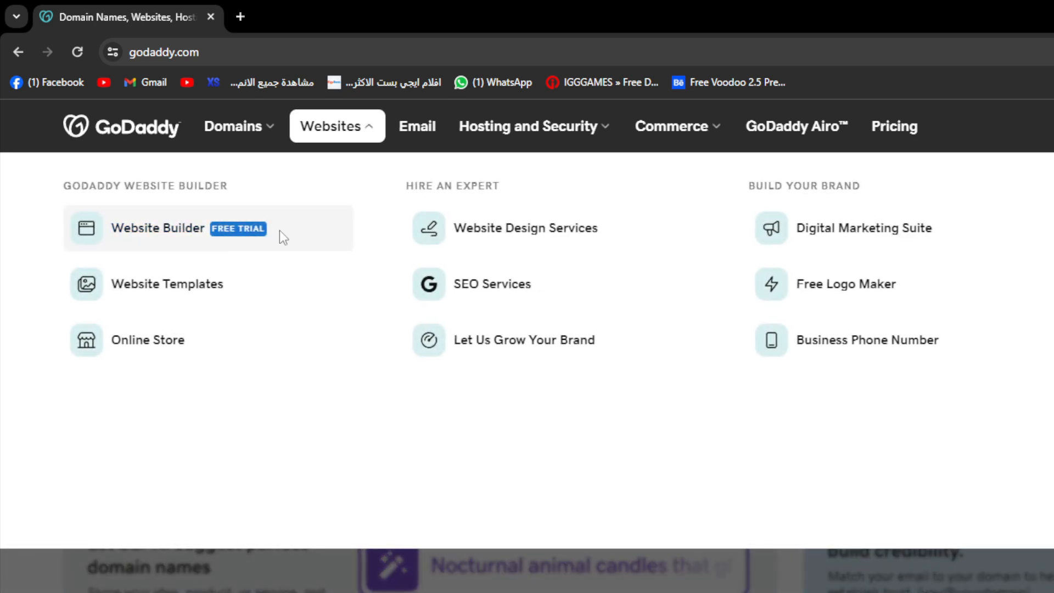
click(181, 235)
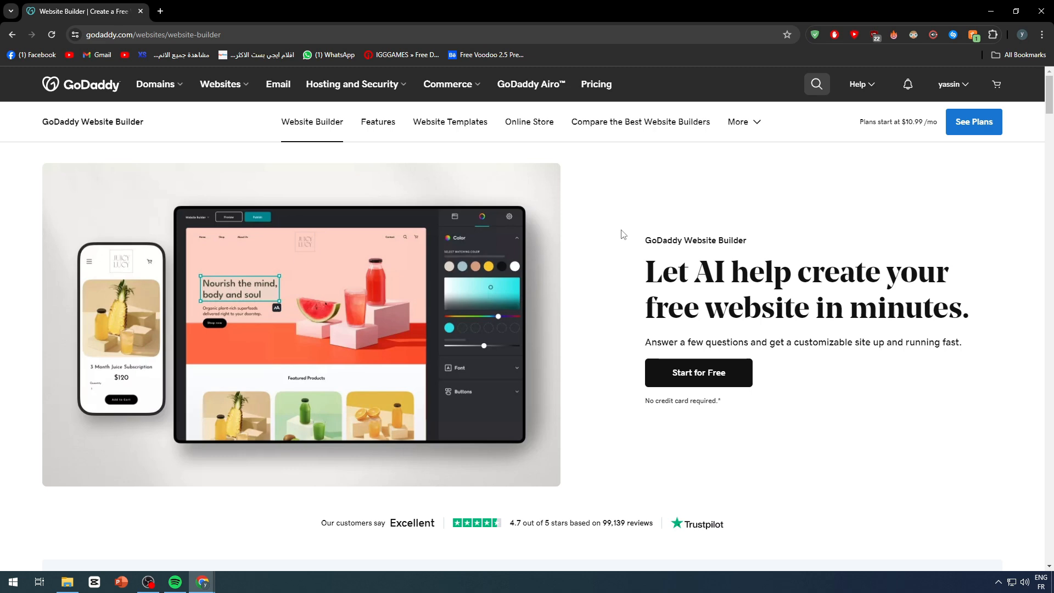
scroll(797, 254, down, 20)
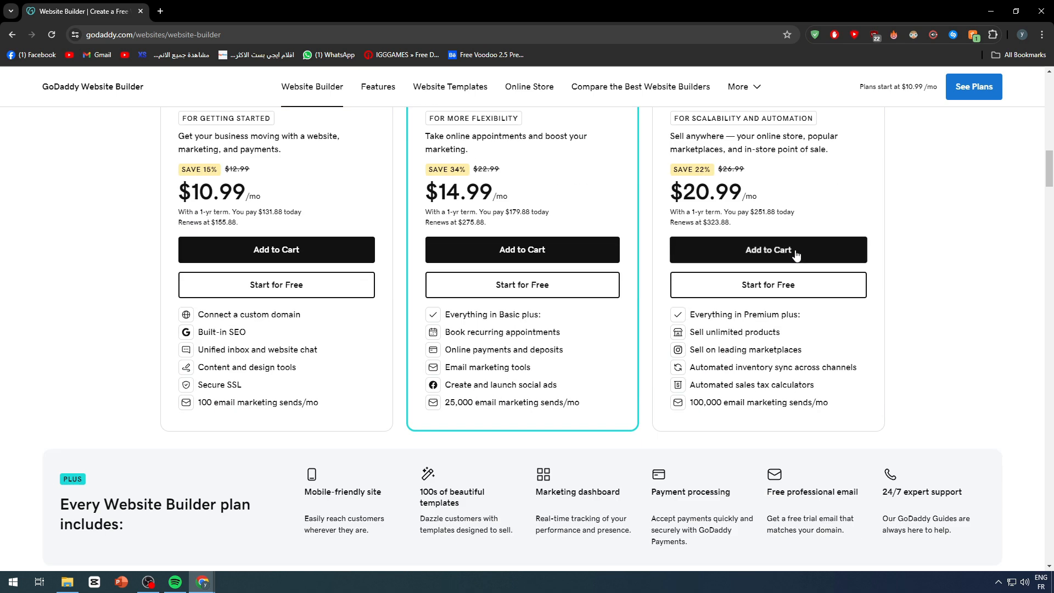
scroll(790, 257, up, 1)
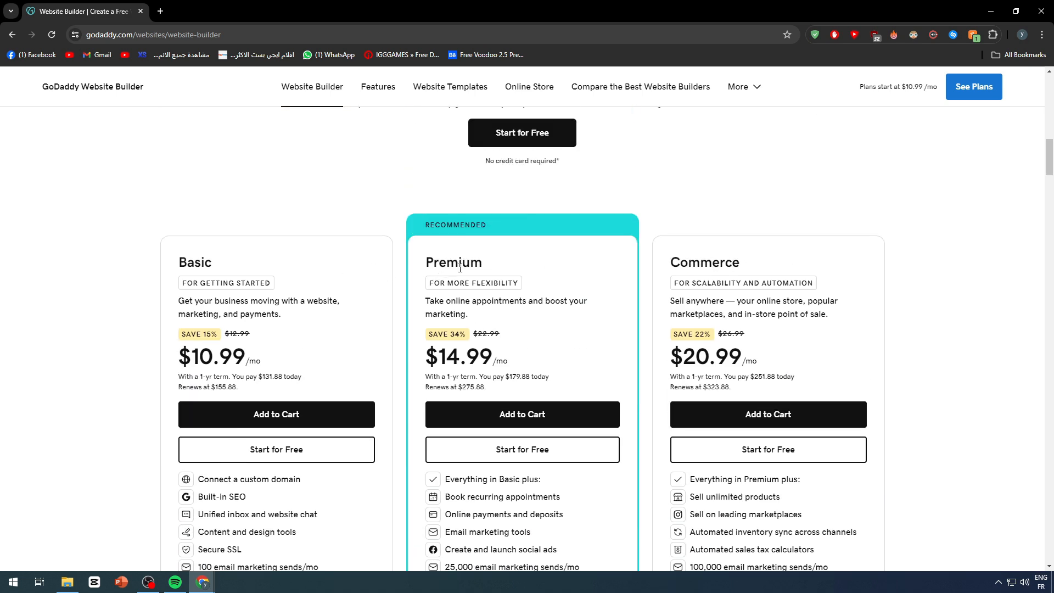
scroll(744, 269, down, 1)
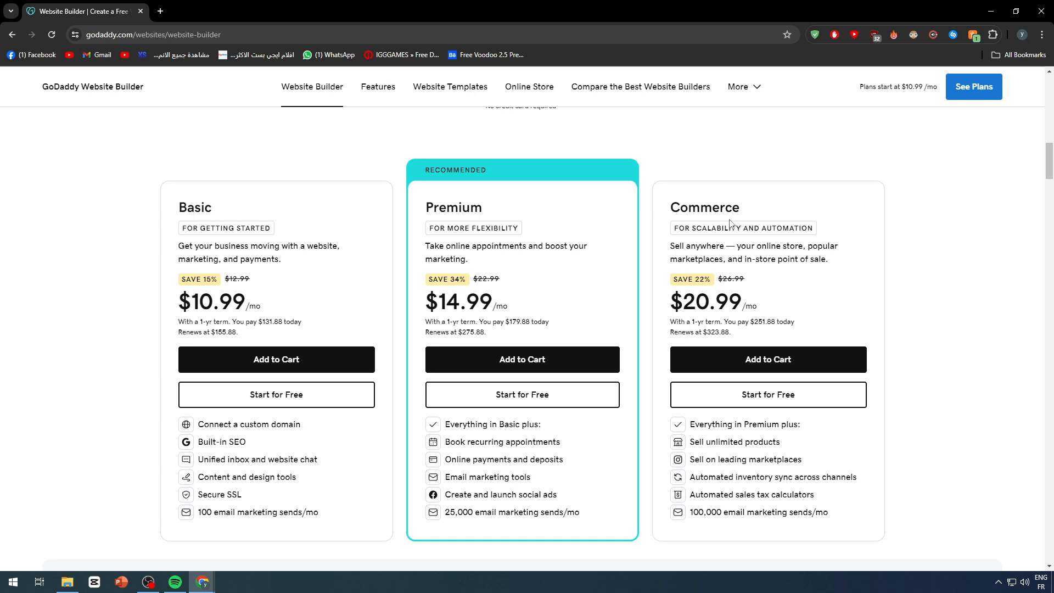
scroll(730, 223, down, 1)
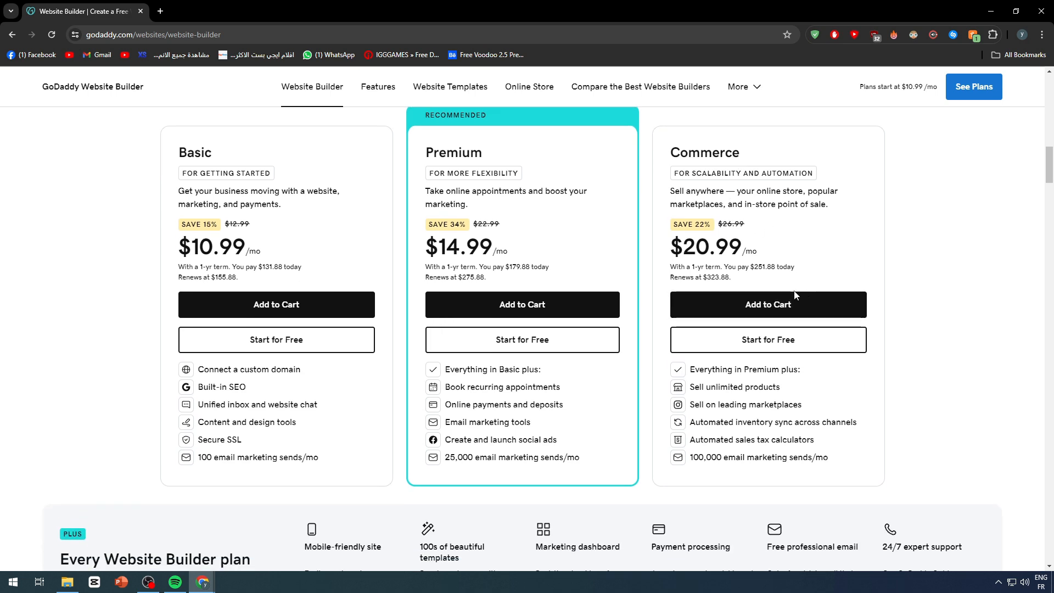
scroll(786, 365, down, 1)
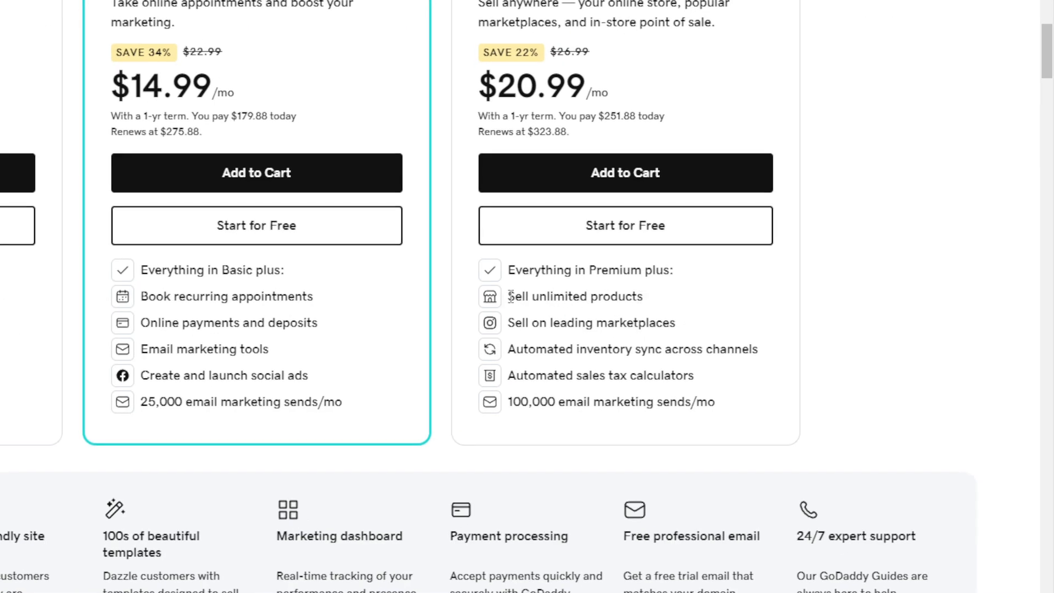
drag(509, 296, 528, 325)
click(679, 307)
click(528, 309)
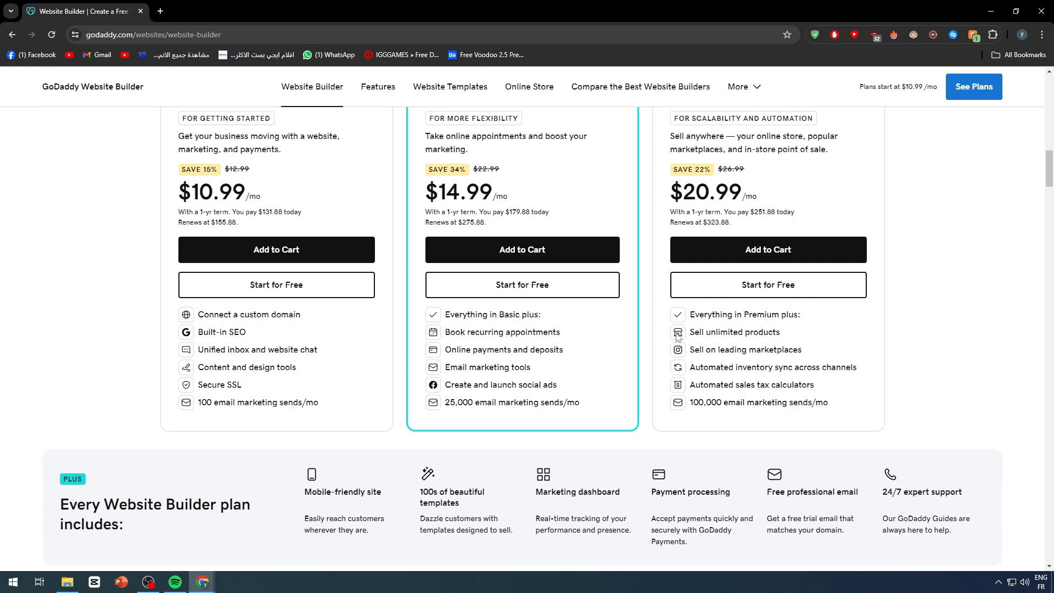
scroll(674, 335, up, 9)
scroll(679, 336, down, 6)
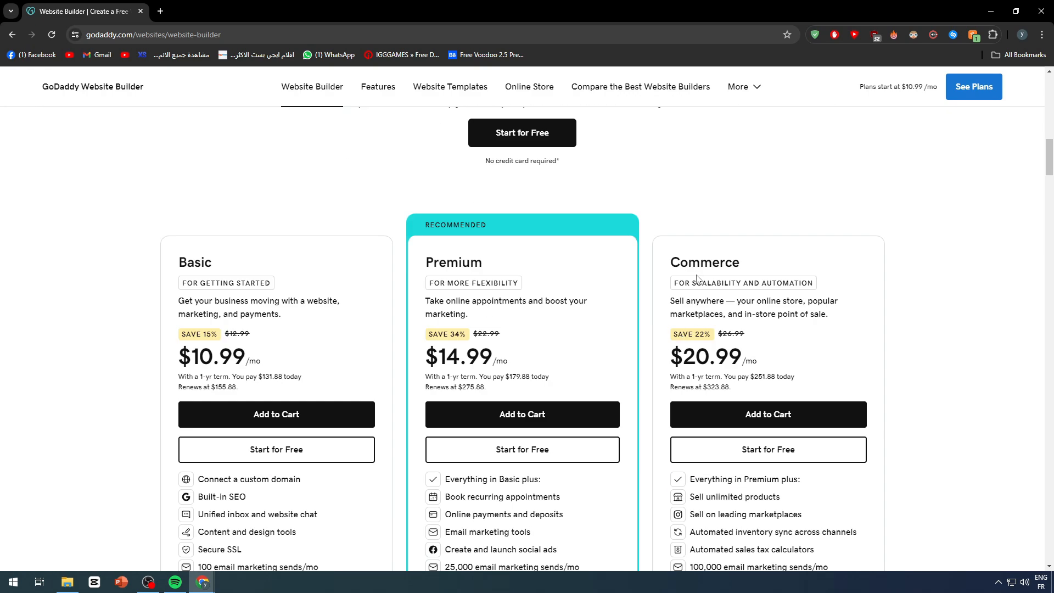
scroll(693, 262, down, 4)
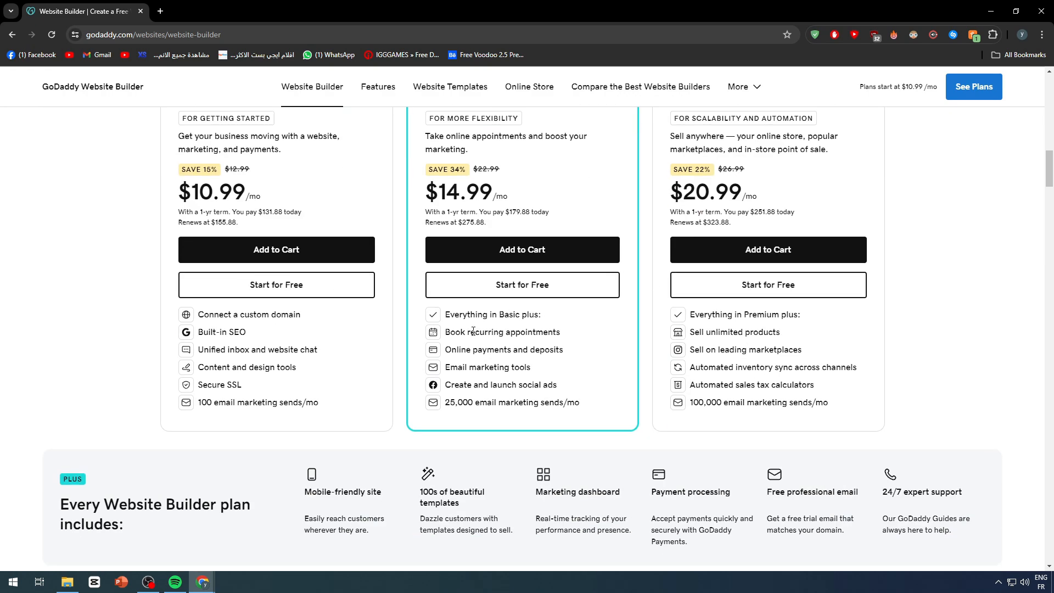
scroll(474, 328, up, 8)
scroll(474, 329, down, 5)
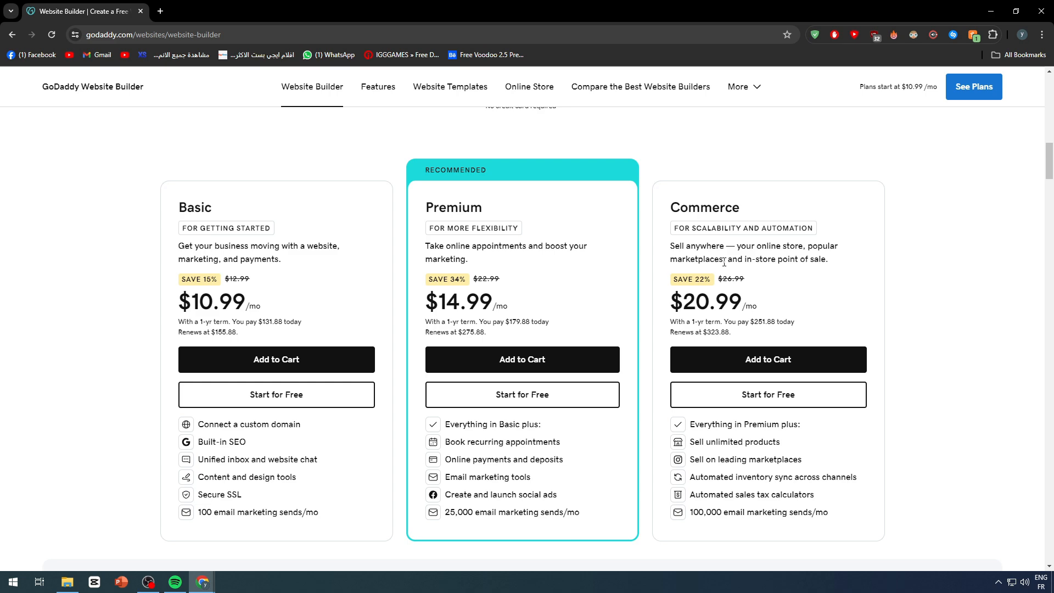
- Open the account's product list and start creating a free website for the titanltd.store domain
scroll(843, 290, up, 15)
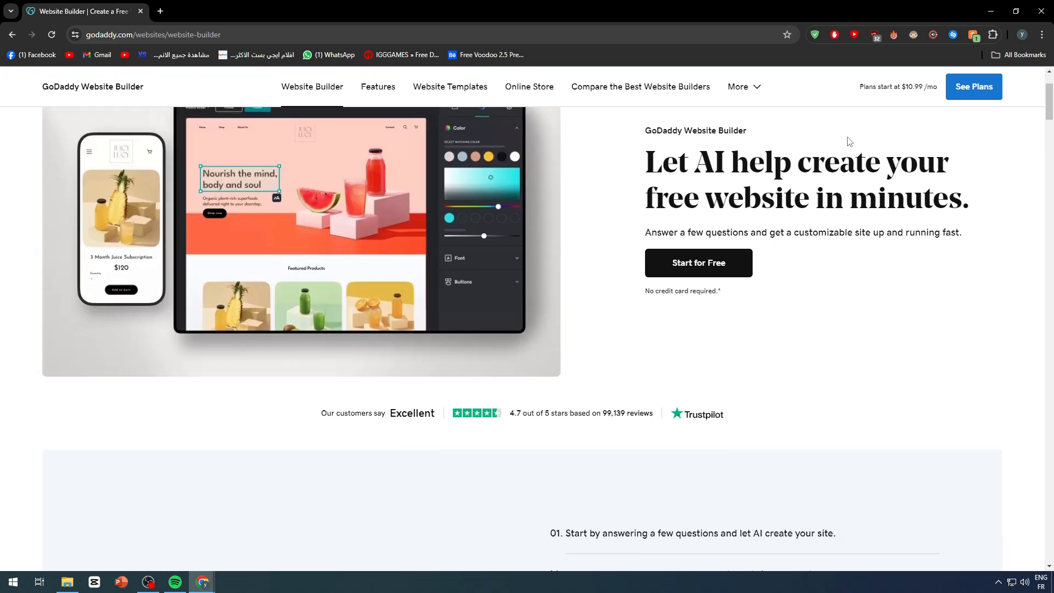
scroll(849, 142, down, 1)
scroll(874, 106, up, 3)
click(953, 84)
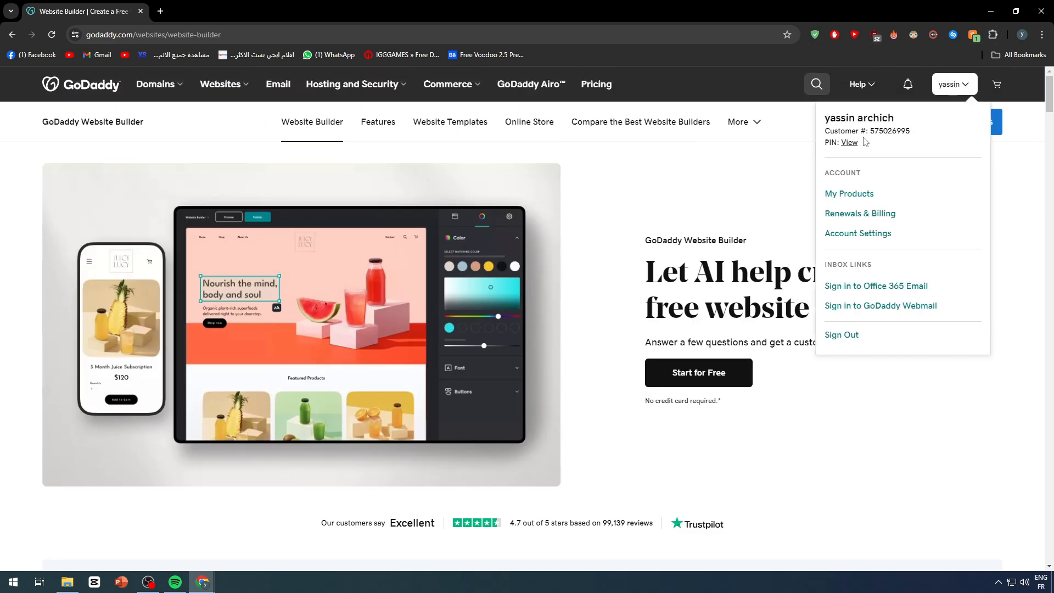
click(841, 196)
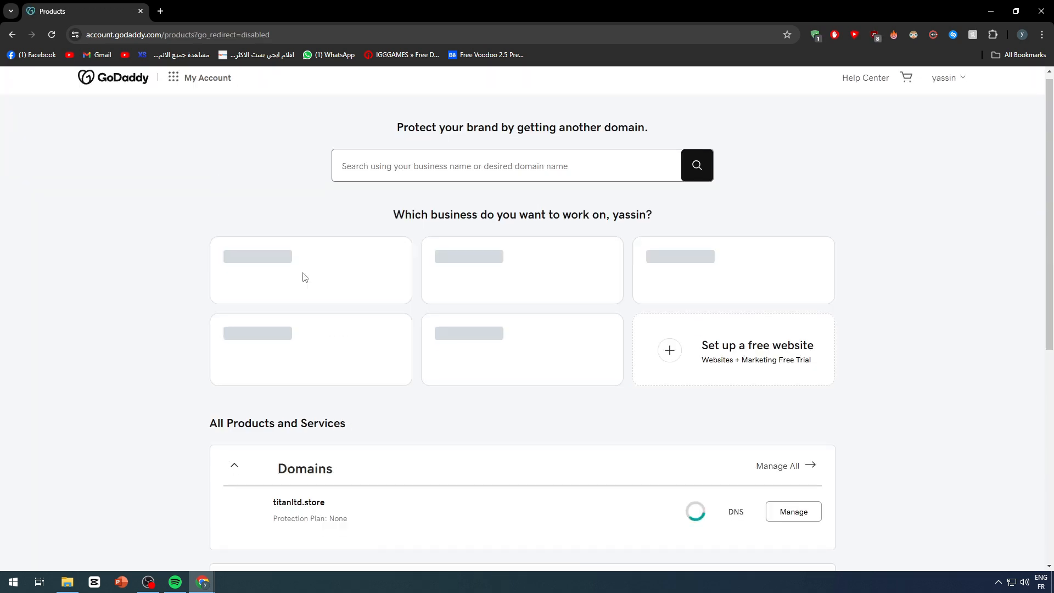
scroll(699, 339, down, 1)
scroll(437, 426, down, 2)
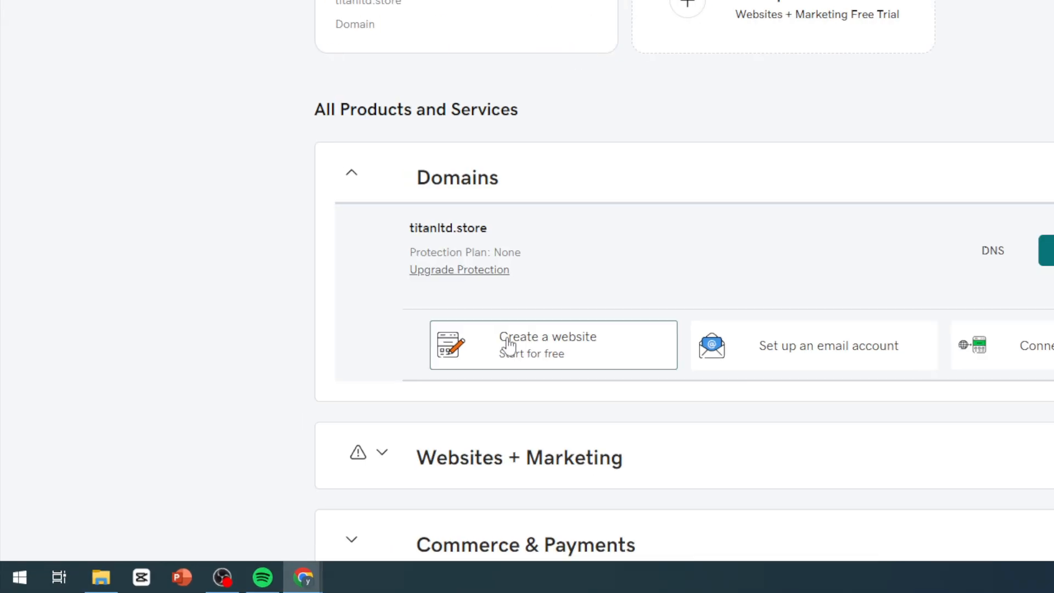
click(533, 362)
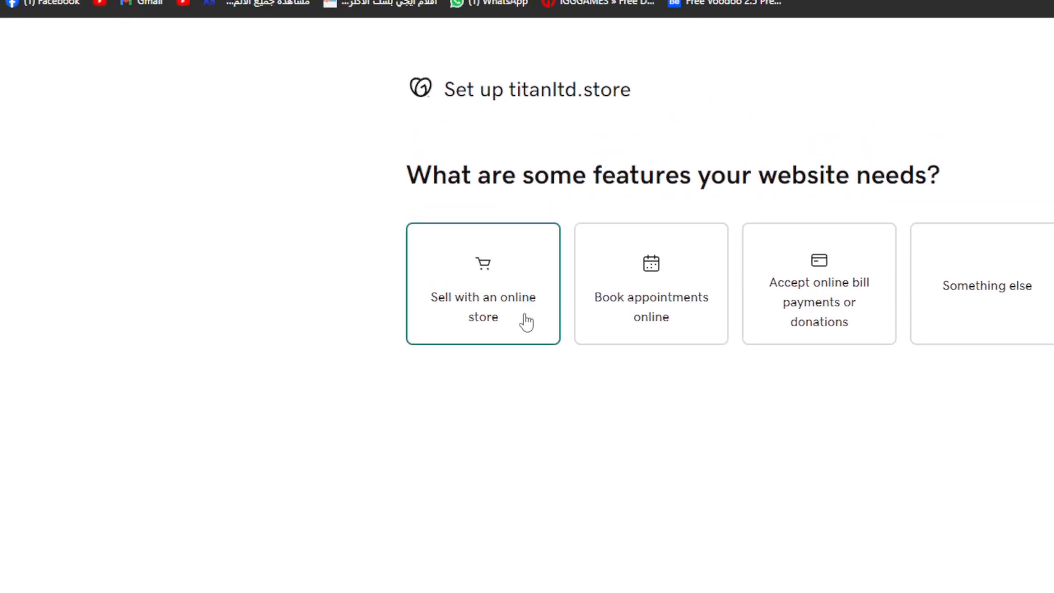
- Choose selling with an online store and accepting online bill payments or donations as the website features, and continue
click(526, 322)
click(799, 339)
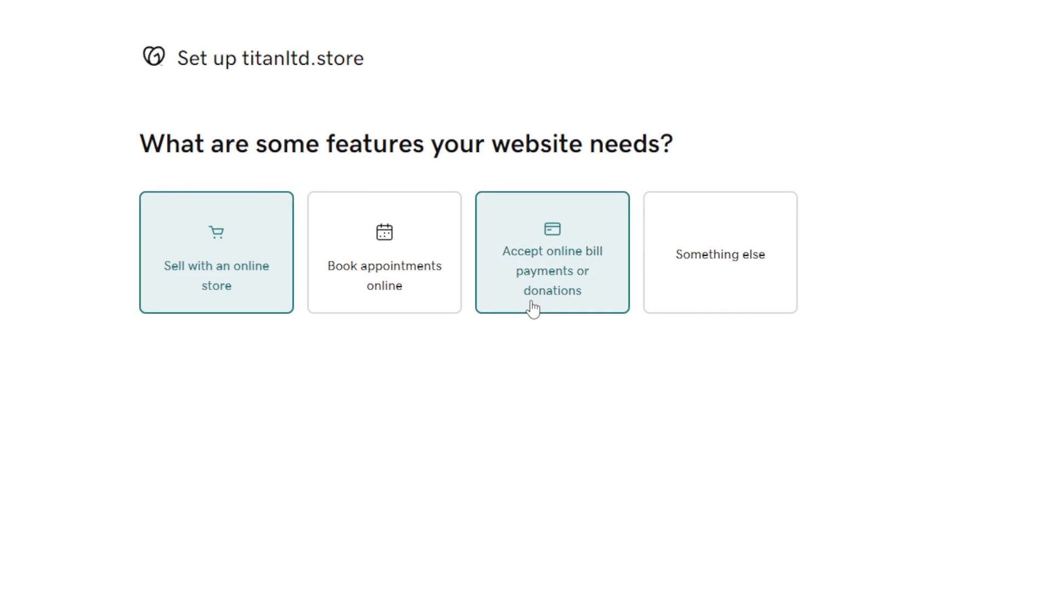
click(751, 549)
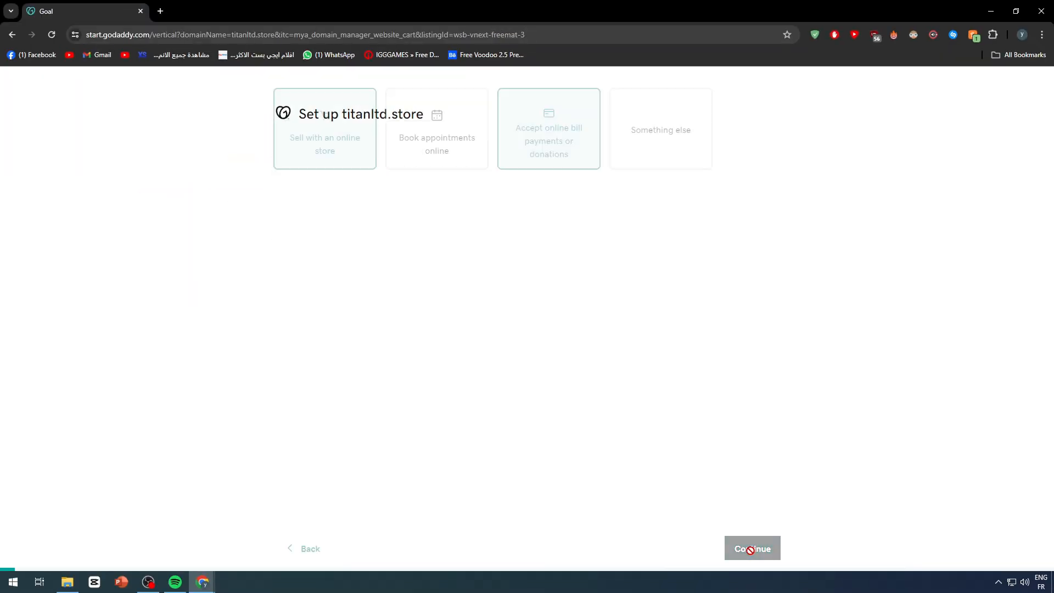
- Search the website categories for "commerce", choose Ecommerce as the kind of website and continue
drag(281, 159, 608, 188)
click(431, 242)
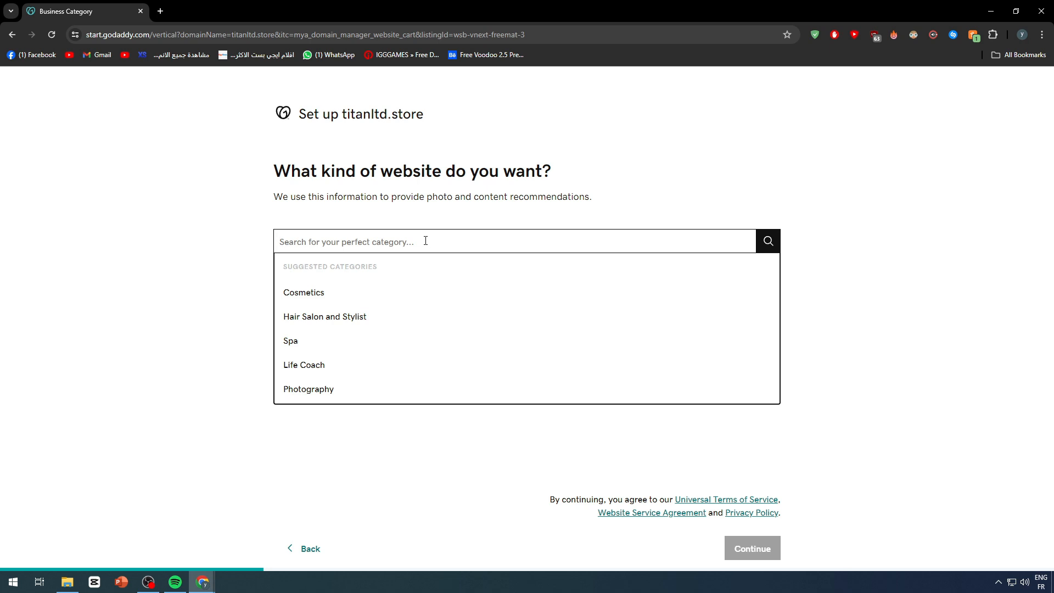
text(commerce)
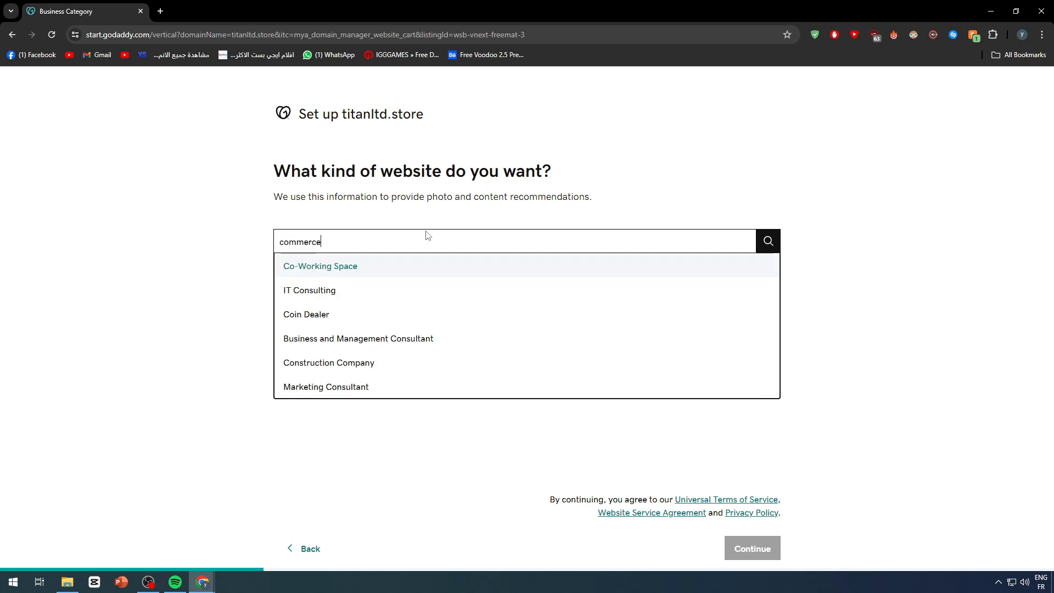
click(368, 294)
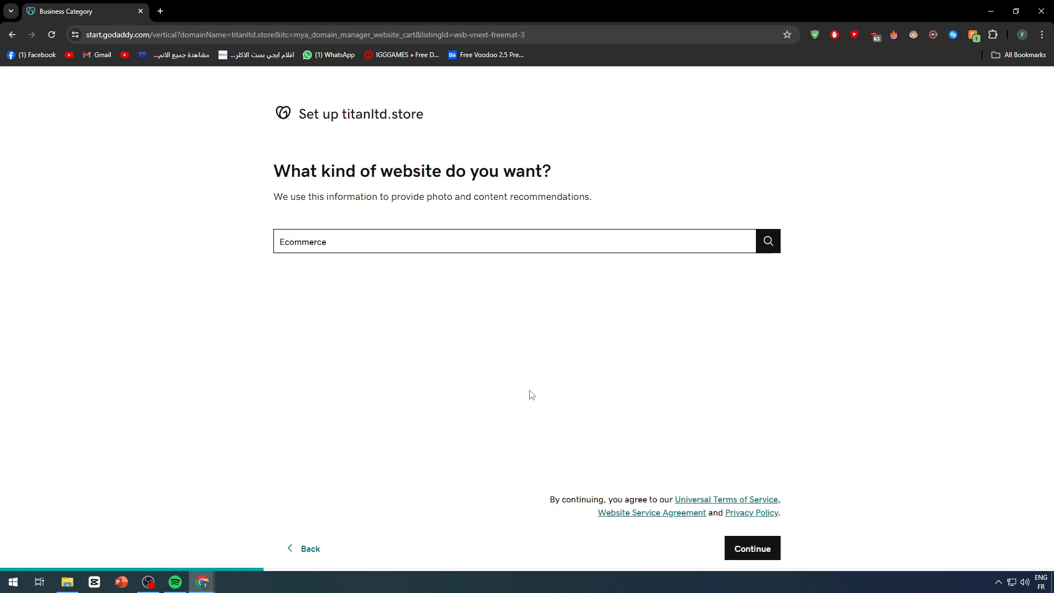
click(752, 550)
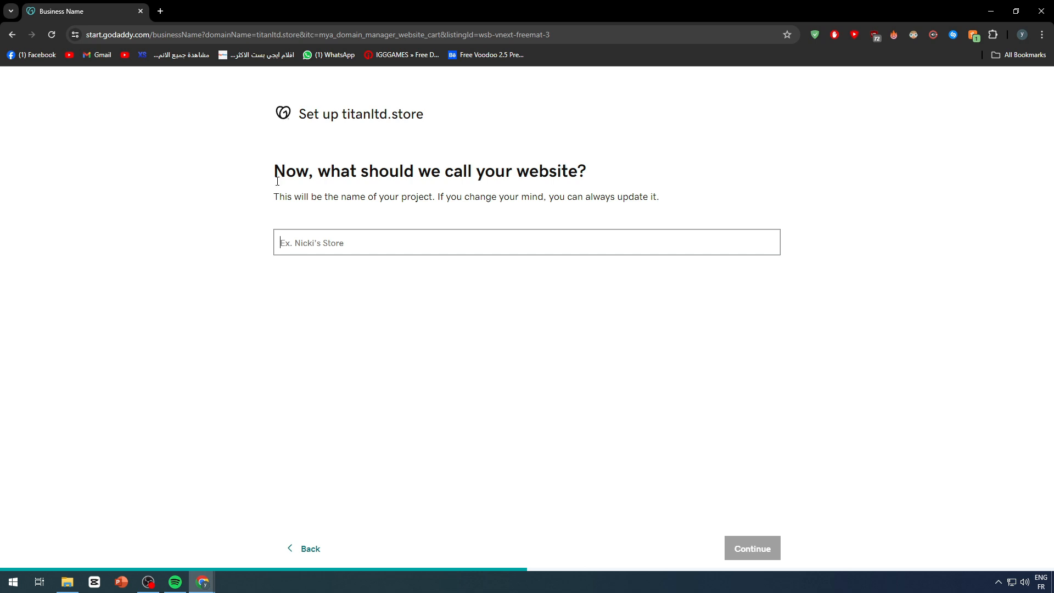
- Name the website TitanShop and continue to the site editor
drag(277, 181, 495, 173)
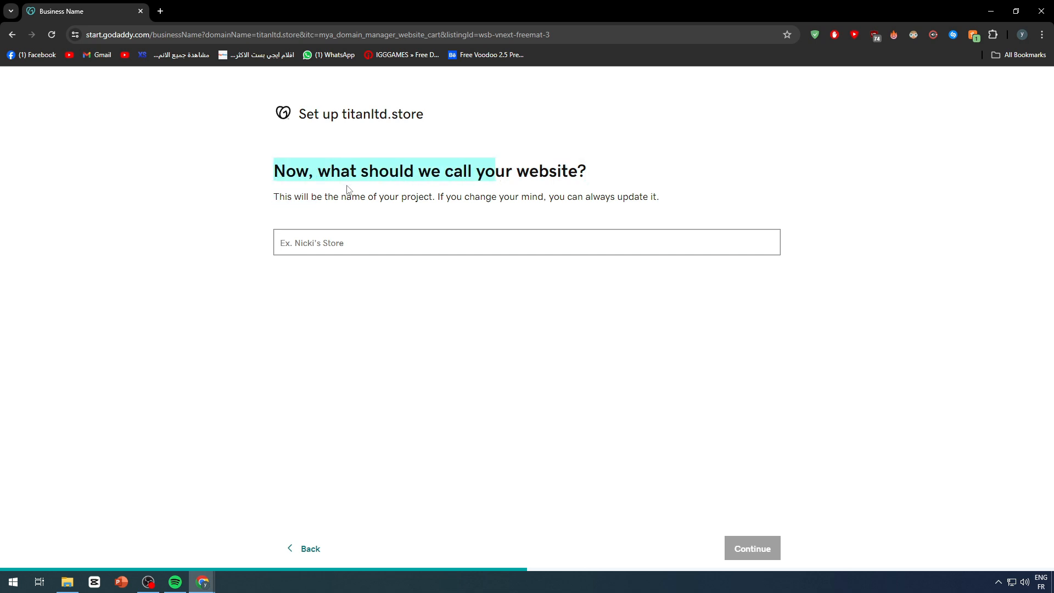
click(374, 247)
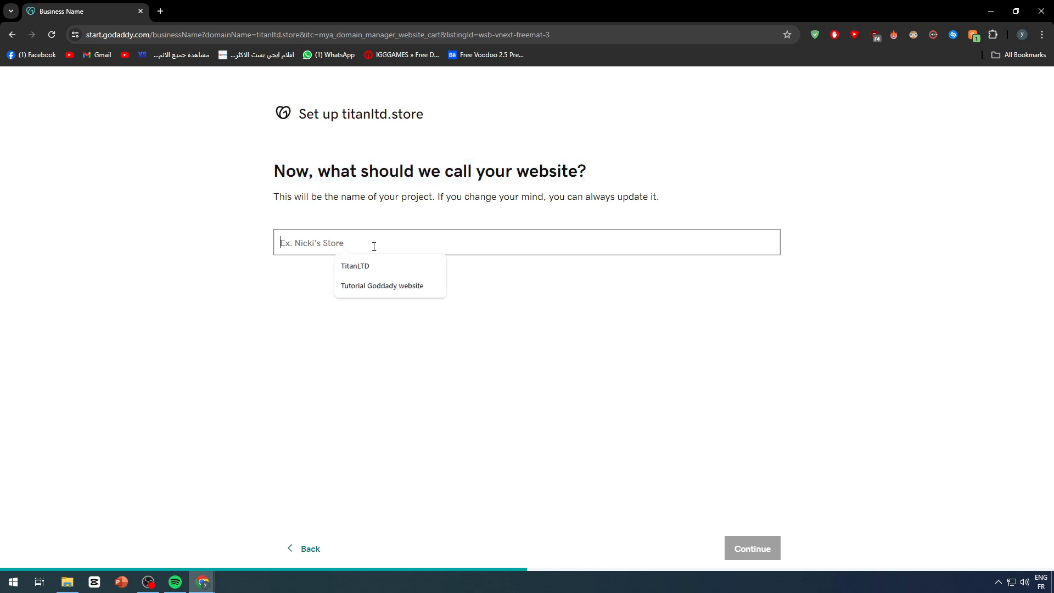
text(TitanShop)
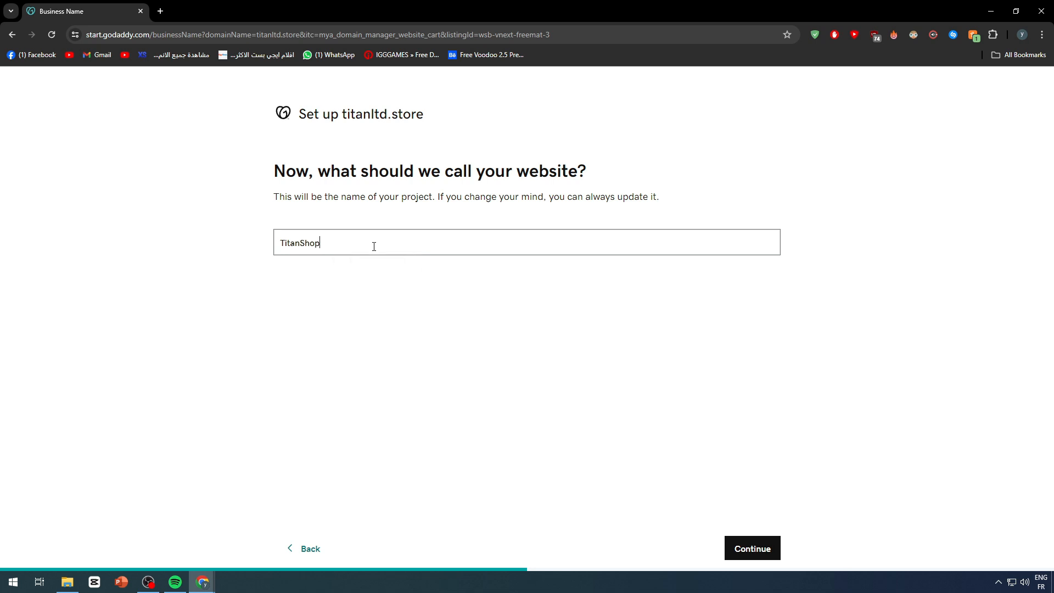
click(748, 550)
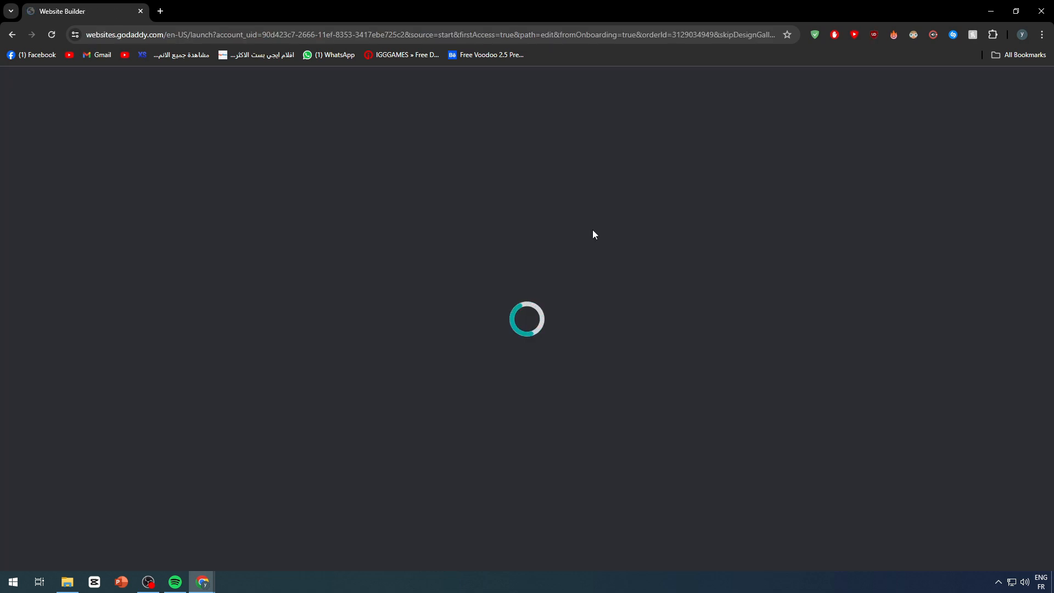
- Dismiss the website section selection and the welcome tour in the site editor
scroll(534, 248, down, 3)
scroll(538, 253, up, 3)
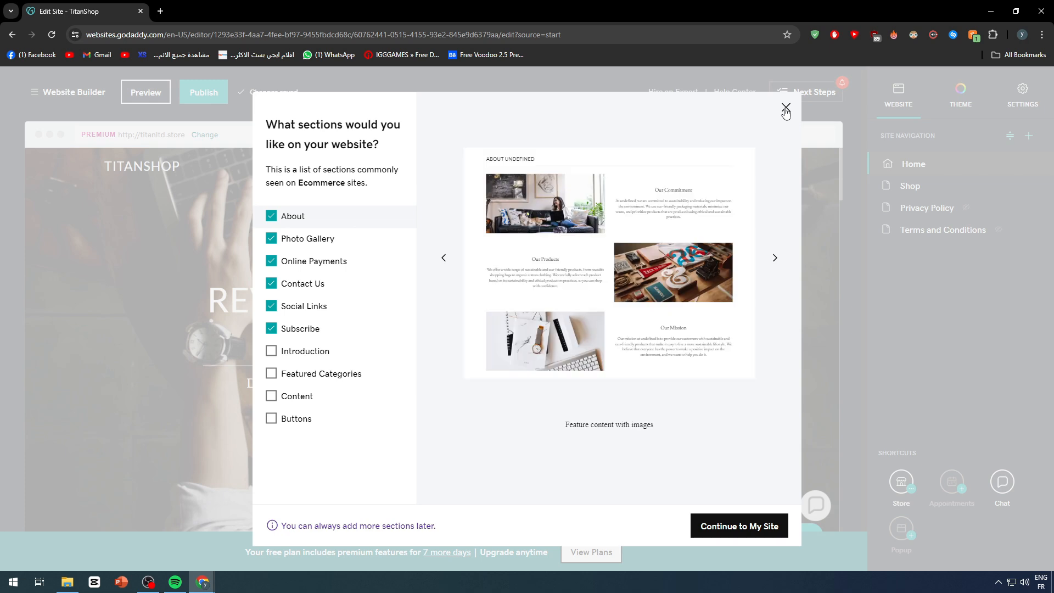
click(786, 108)
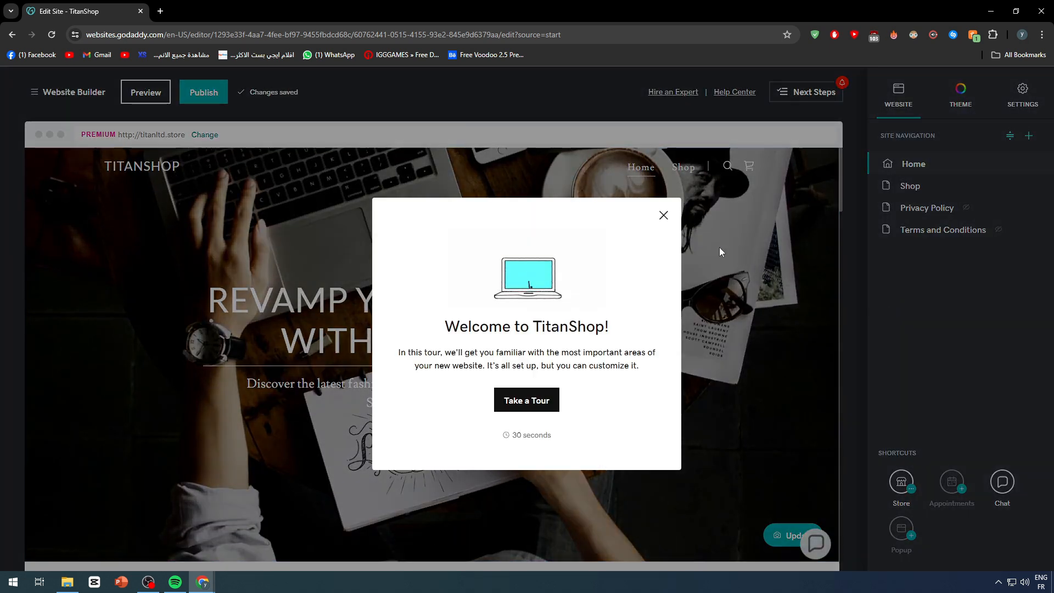
click(664, 215)
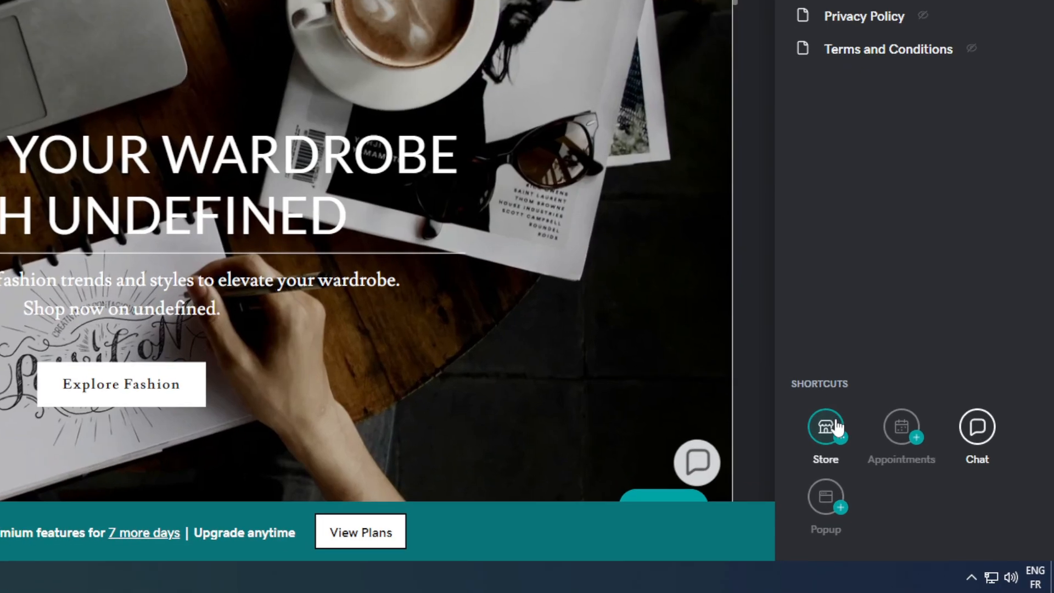
- Open the store management for TitanShop and start adding a new physical product
click(835, 438)
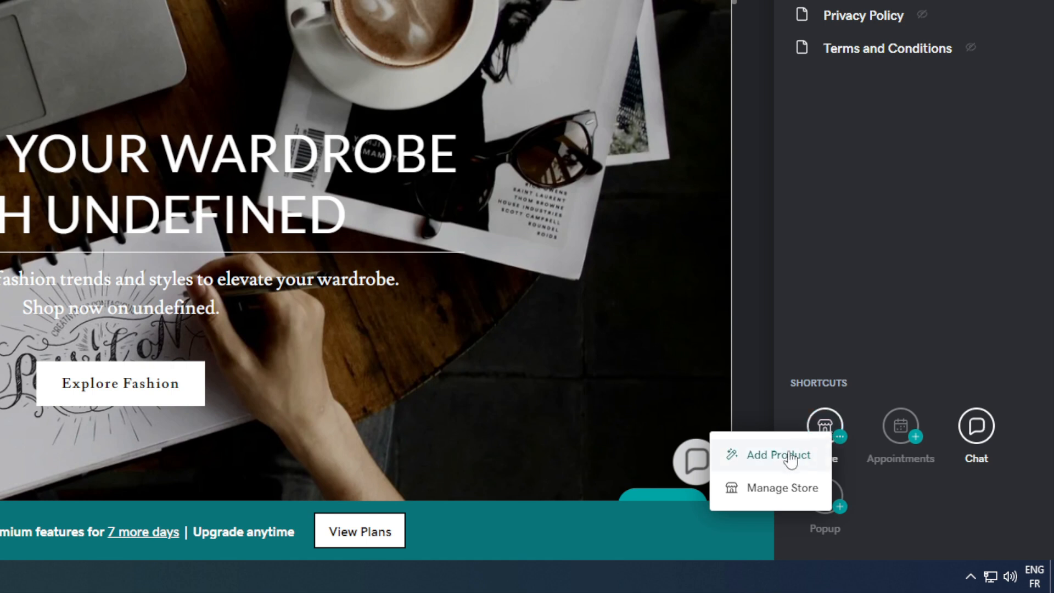
click(783, 488)
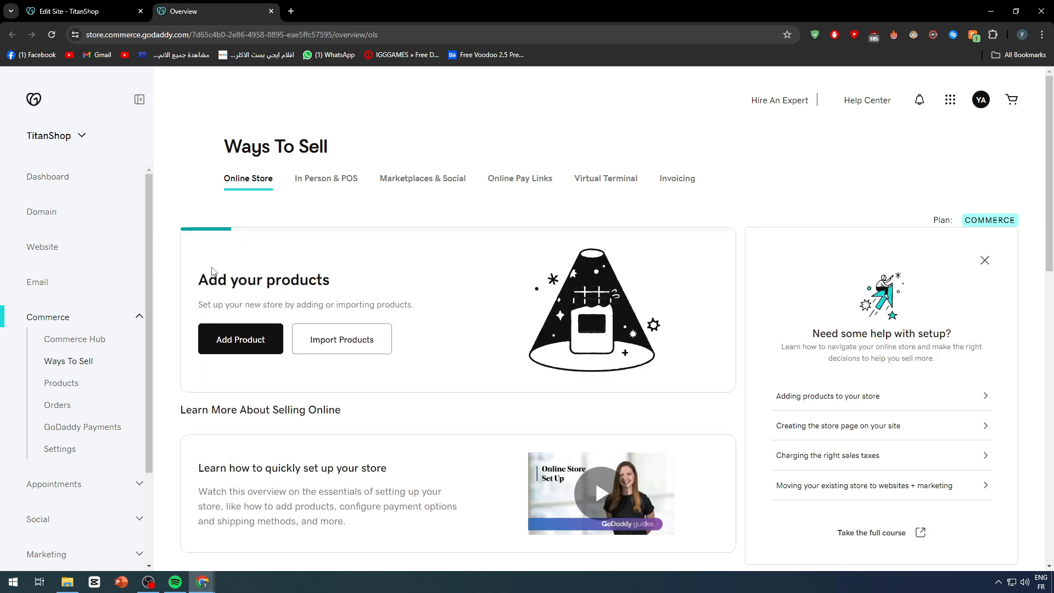
drag(209, 275, 386, 292)
click(386, 292)
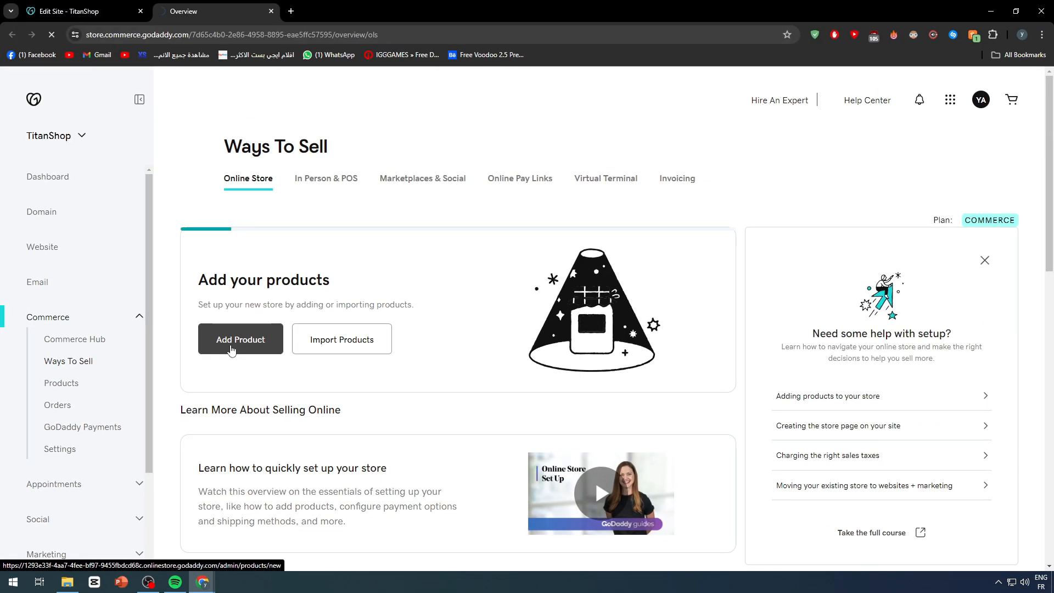
click(346, 301)
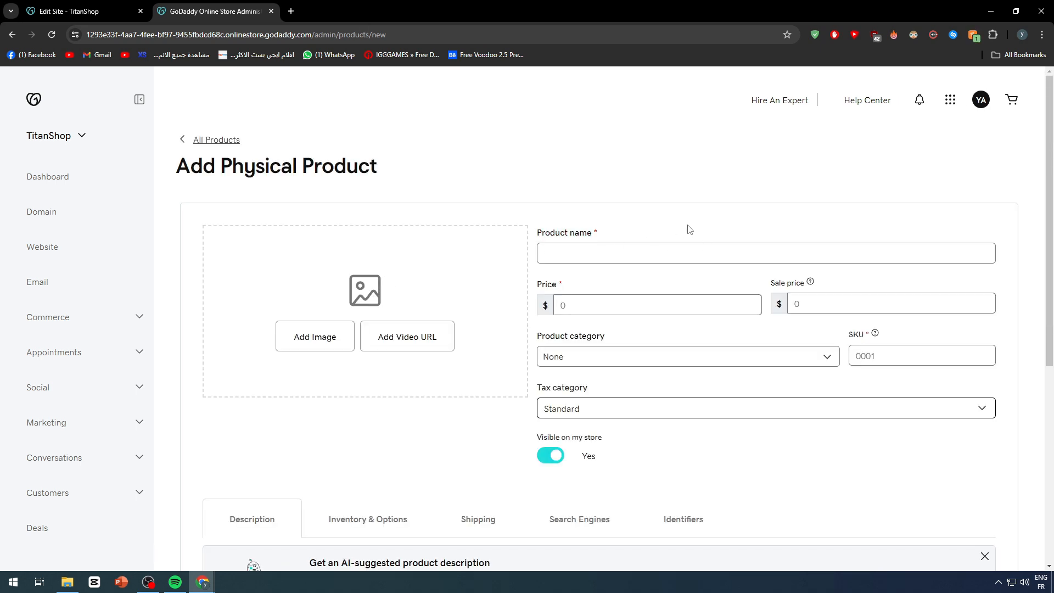
- Search Google Images for "Iphone 15" in a new browser tab
click(291, 11)
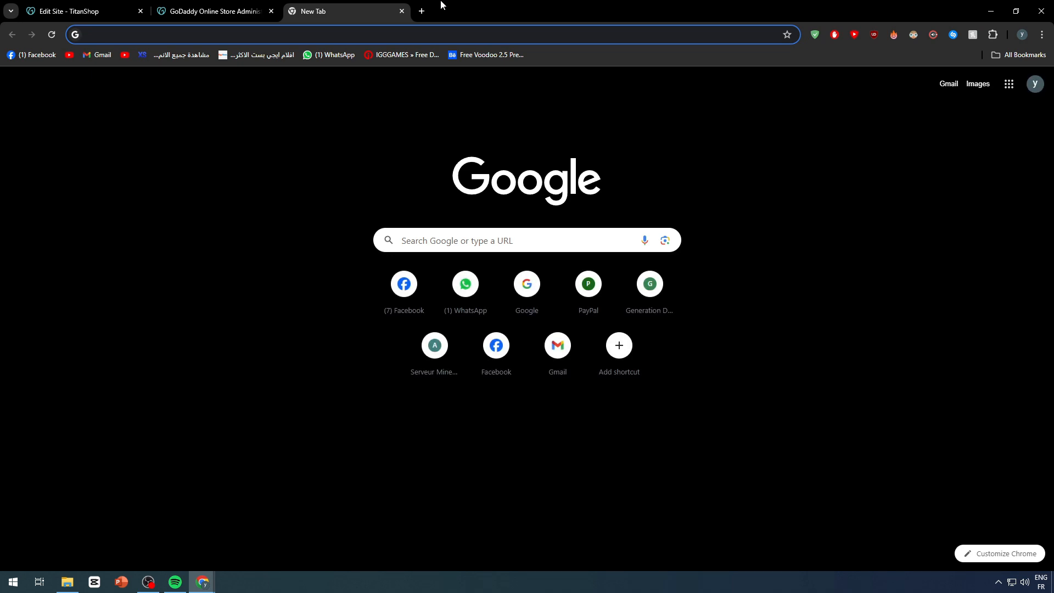
text(Iphone)
text(15)
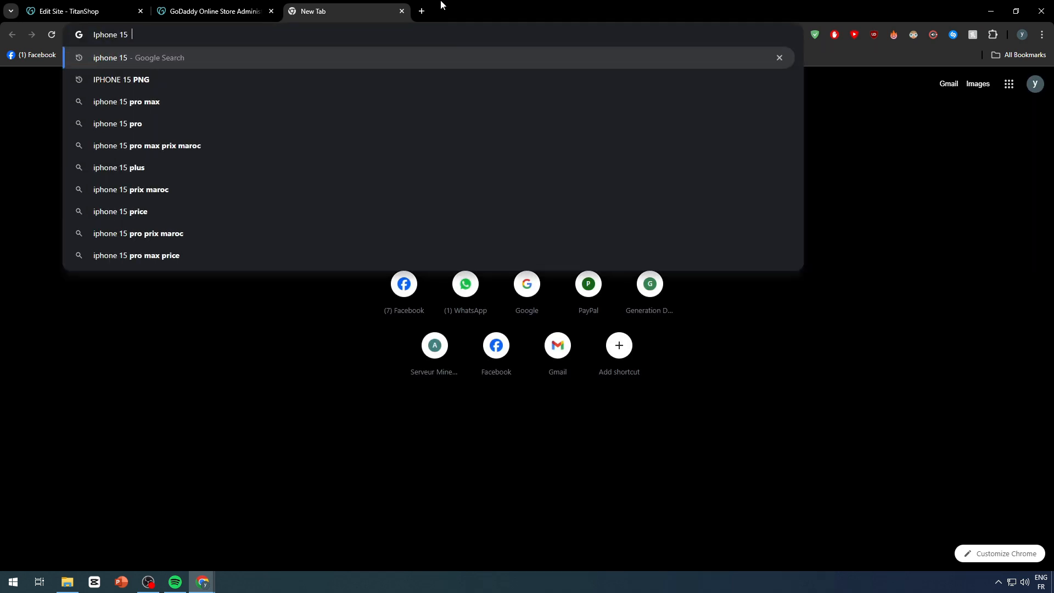
key(Return)
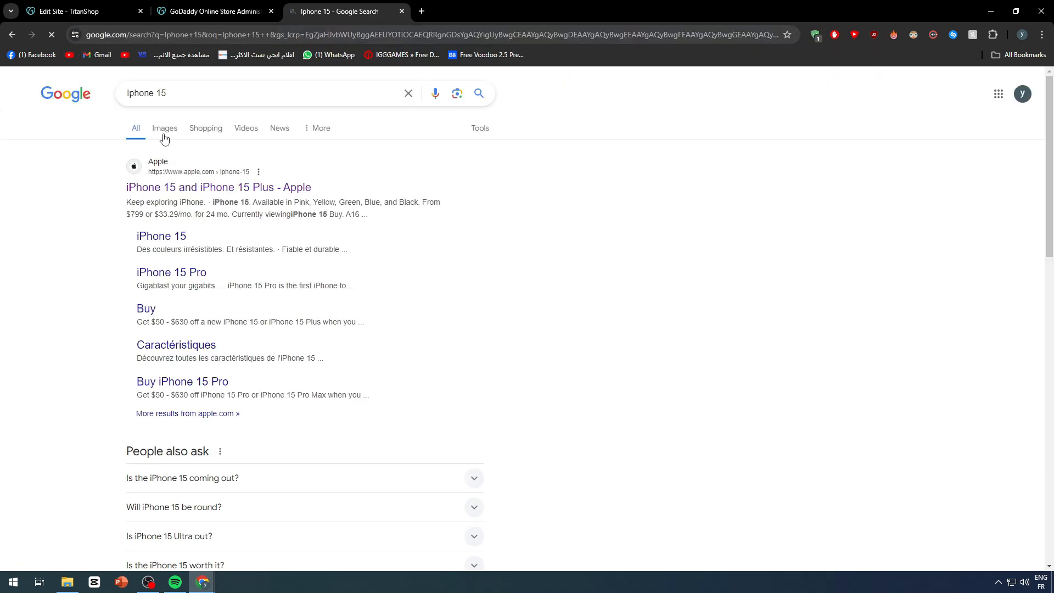
click(165, 129)
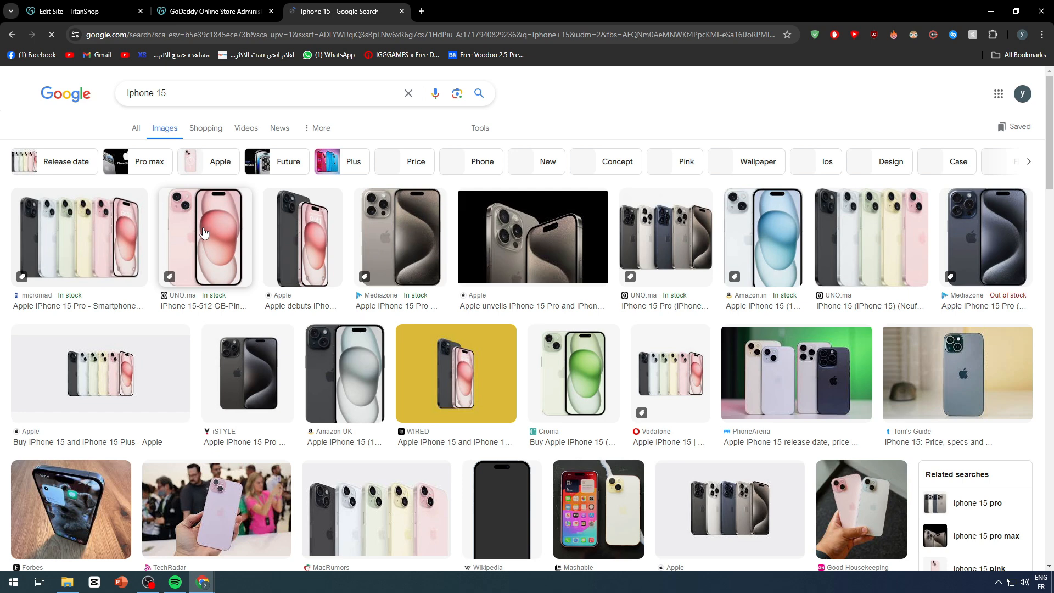
- Save the UNO.ma image of the pink iPhone 15 to Downloads and visit its product page
click(203, 233)
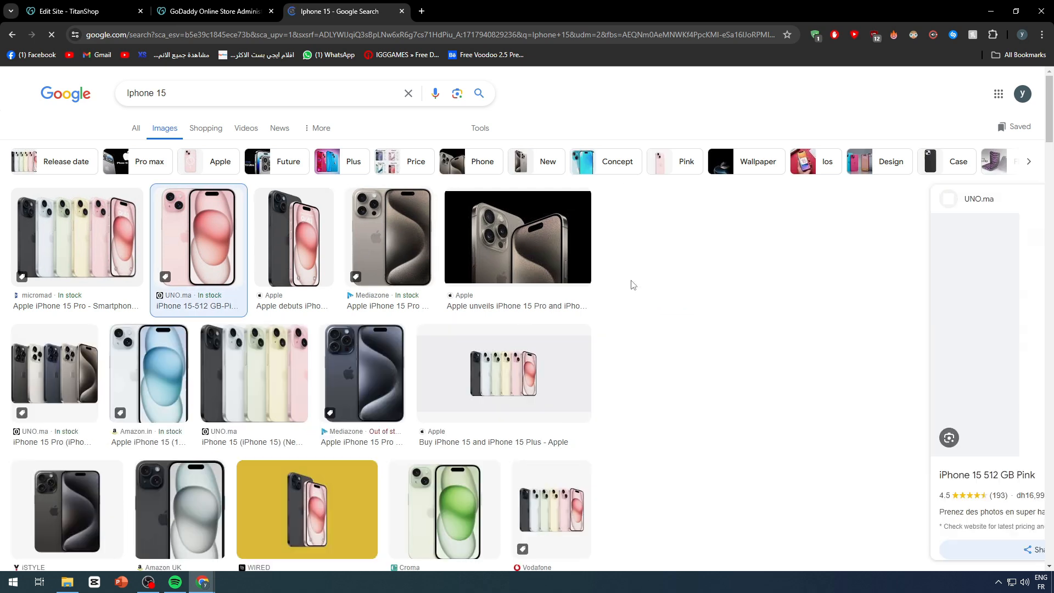
right_click(839, 289)
click(872, 453)
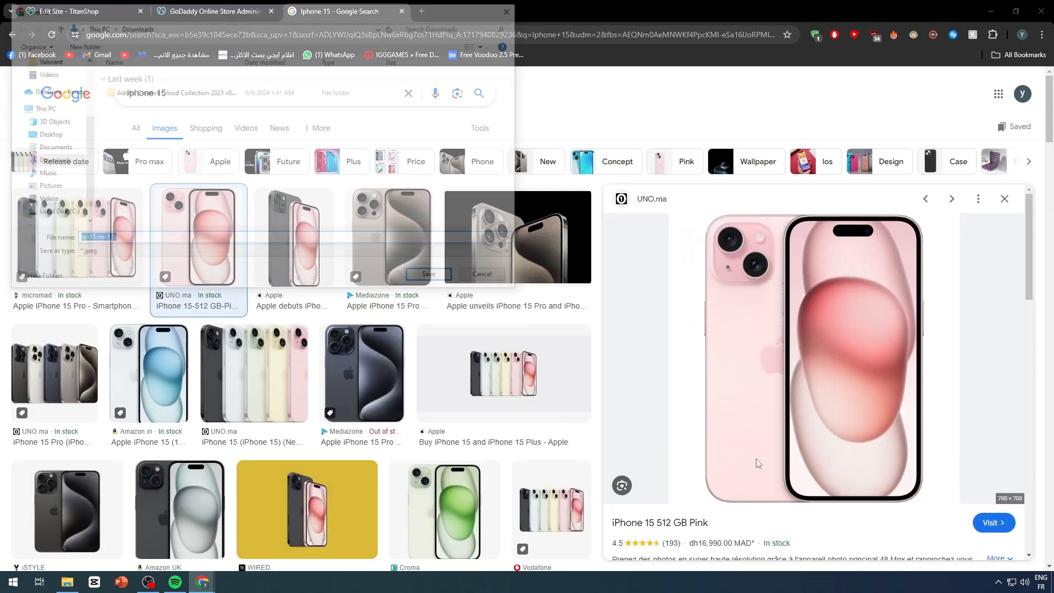
key(Return)
click(705, 524)
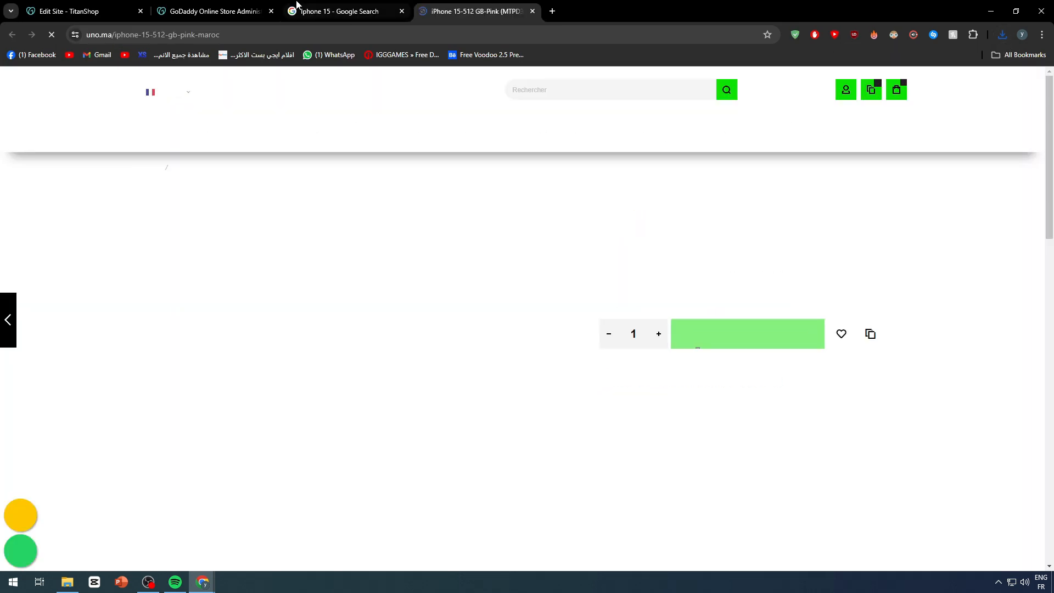
- Upload the saved ip-15-ro-1_3 image in the GoDaddy store and insert it as the new product's picture
click(253, 11)
click(313, 339)
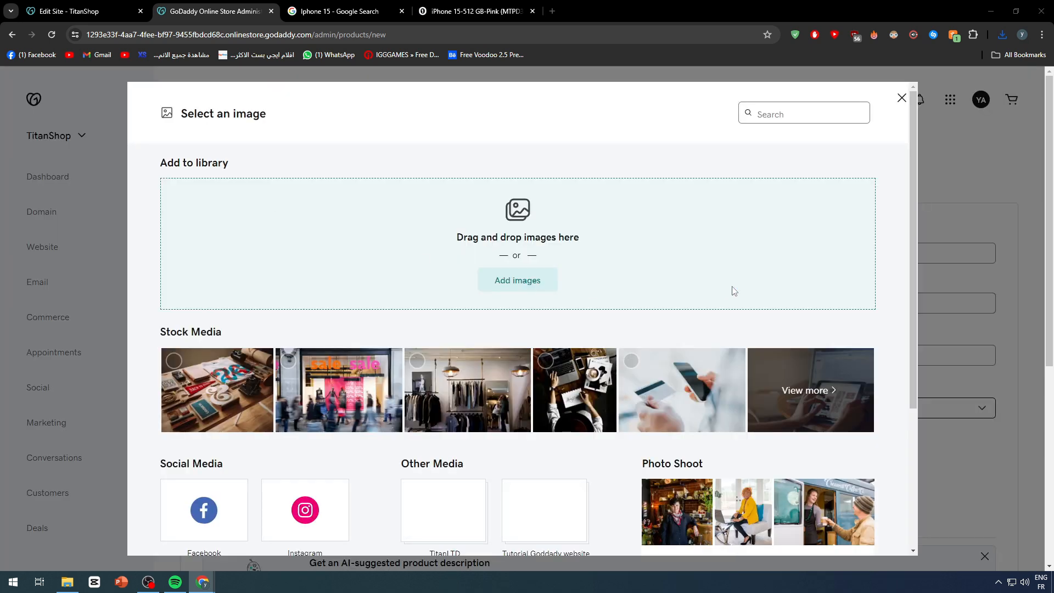
click(518, 280)
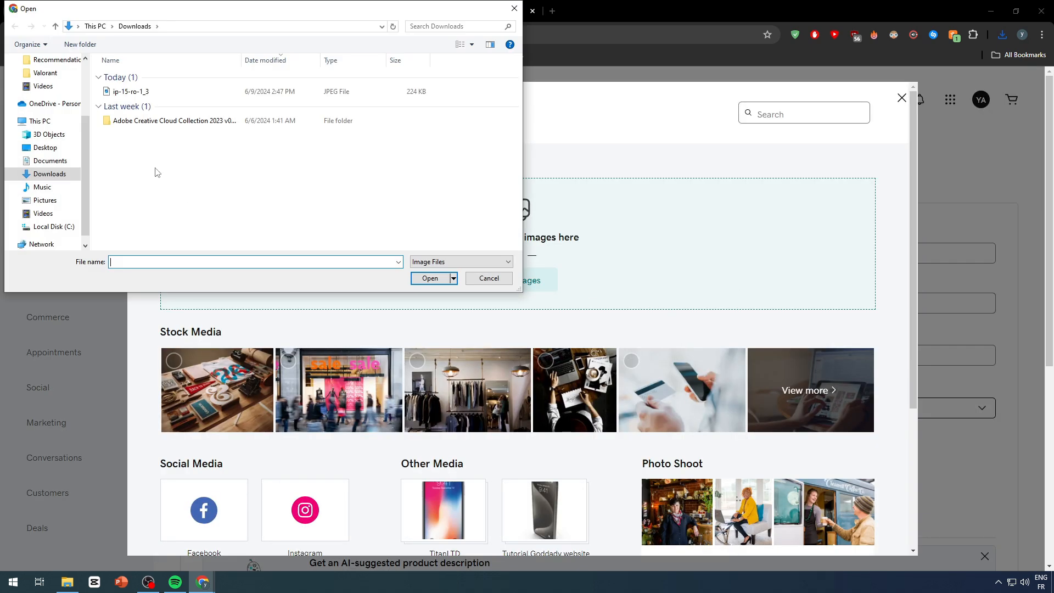
double_click(91, 93)
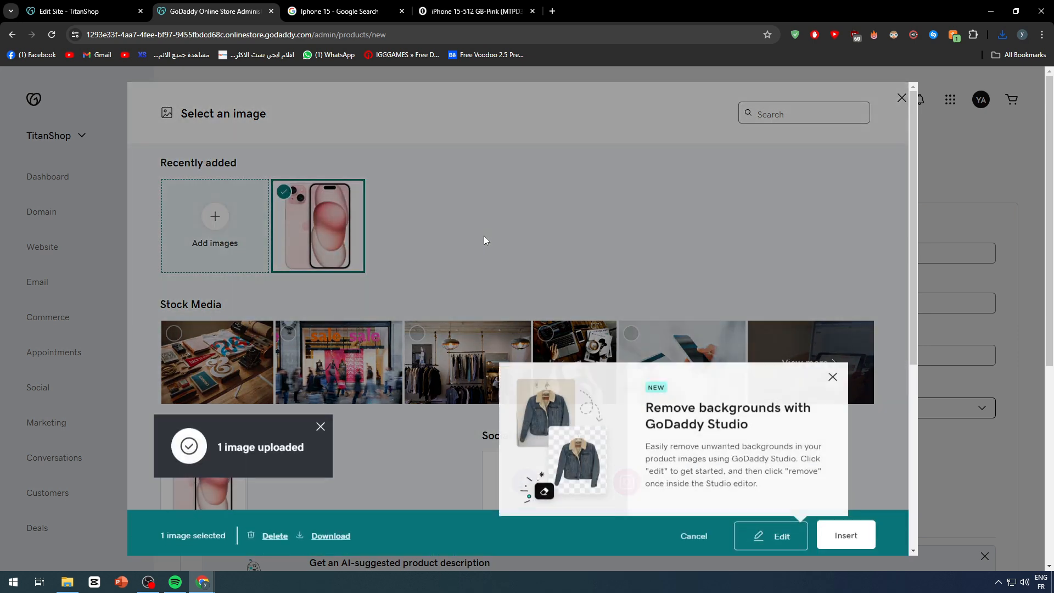
click(839, 533)
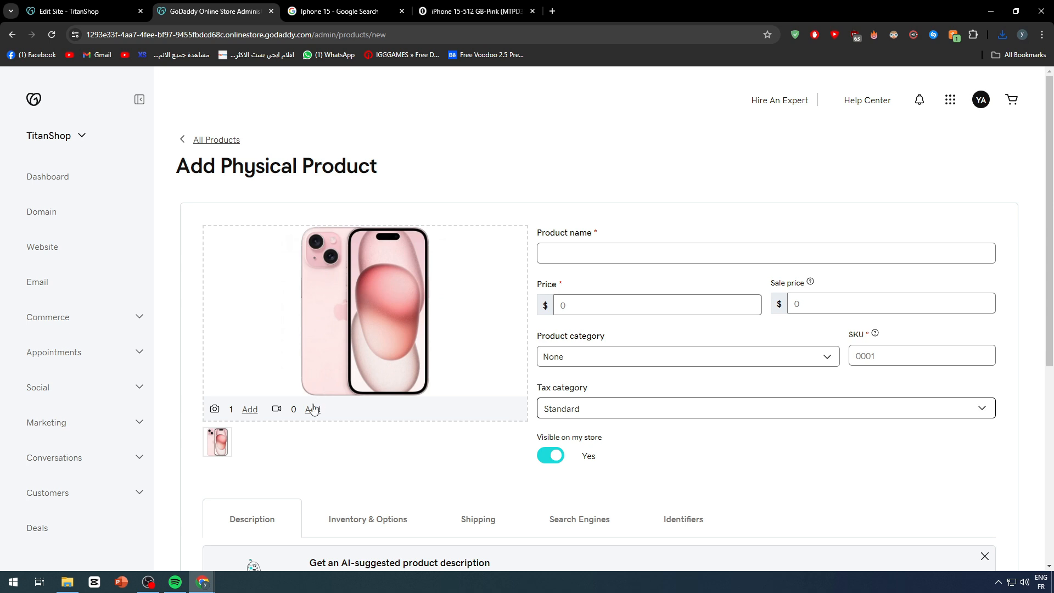
- Copy the title "iPhone 15 512 GB Pink" from the UNO.ma page into the new product's name
click(475, 11)
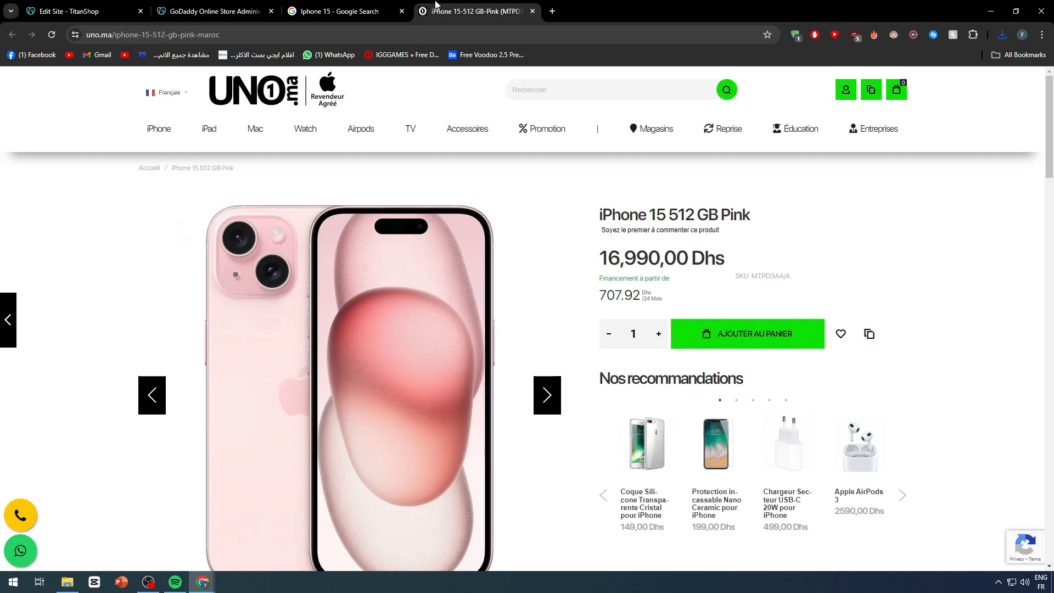
scroll(641, 336, down, 4)
scroll(674, 246, up, 4)
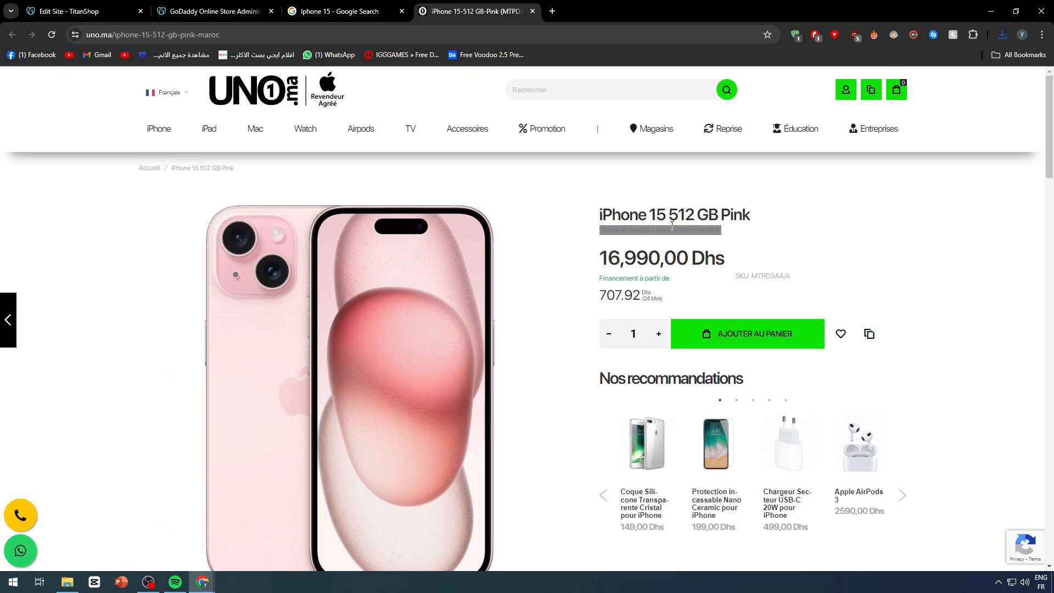
drag(598, 215, 753, 215)
key(ctrl+c)
click(208, 6)
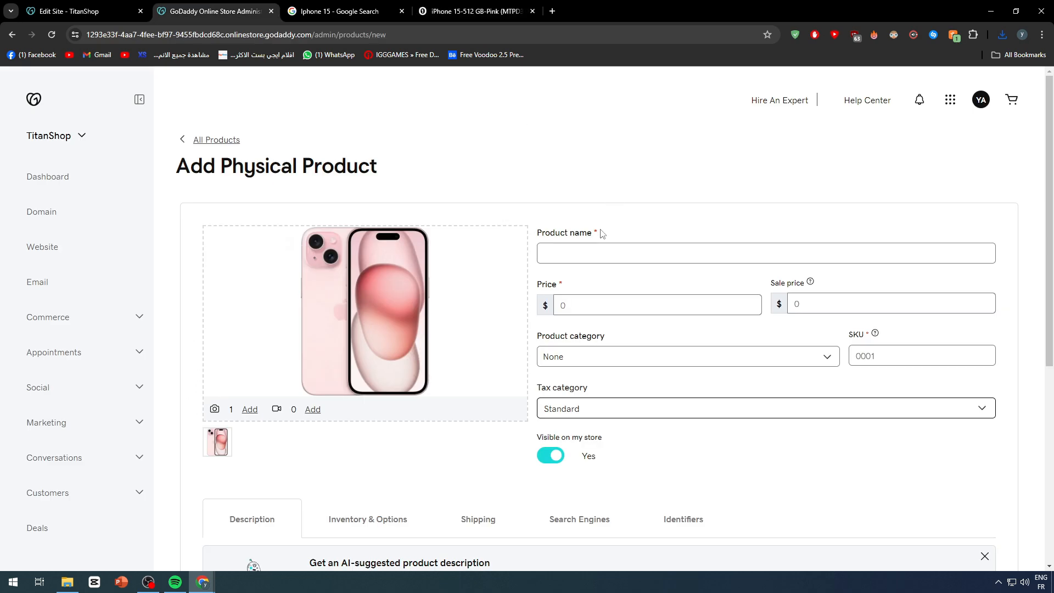
click(594, 250)
key(ctrl+v)
- Copy the price figure from the UNO.ma page into the product's price and adjust it to 1,699.00
click(500, 7)
triple_click(681, 258)
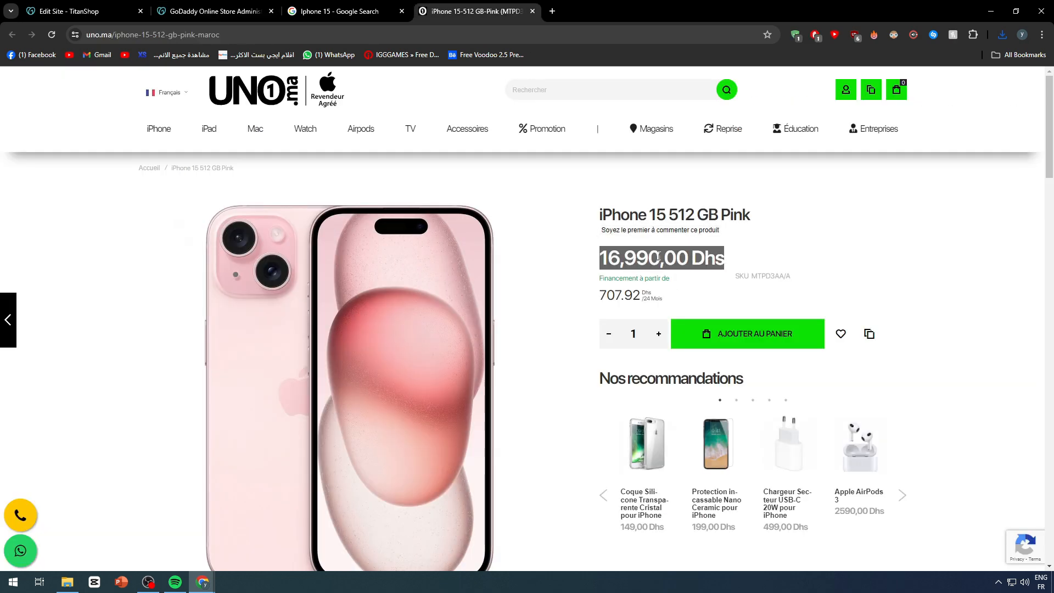
click(681, 258)
drag(687, 259, 603, 259)
key(ctrl+c)
click(271, 7)
click(721, 307)
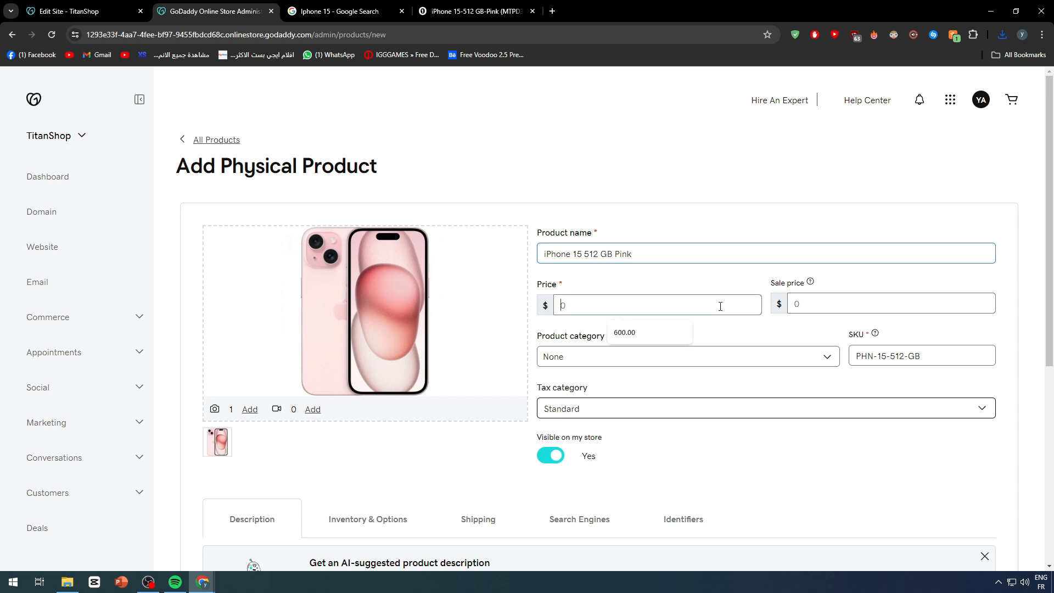
key(ctrl+v)
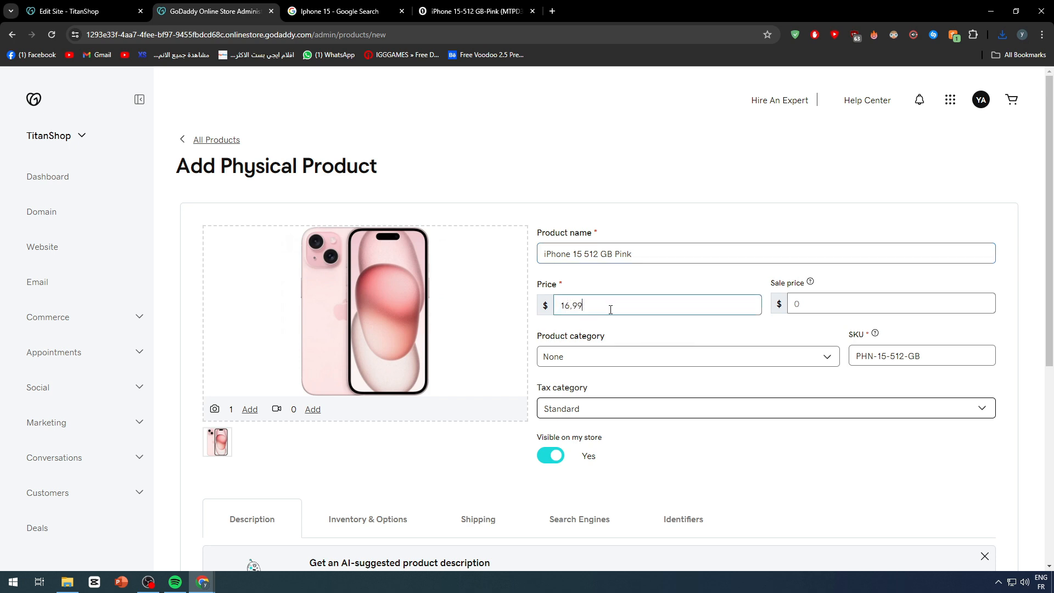
click(634, 331)
- Copy the regular price into the sale price and change it to 1,499.00
drag(605, 306, 520, 313)
key(ctrl+c)
click(846, 307)
key(ctrl+v)
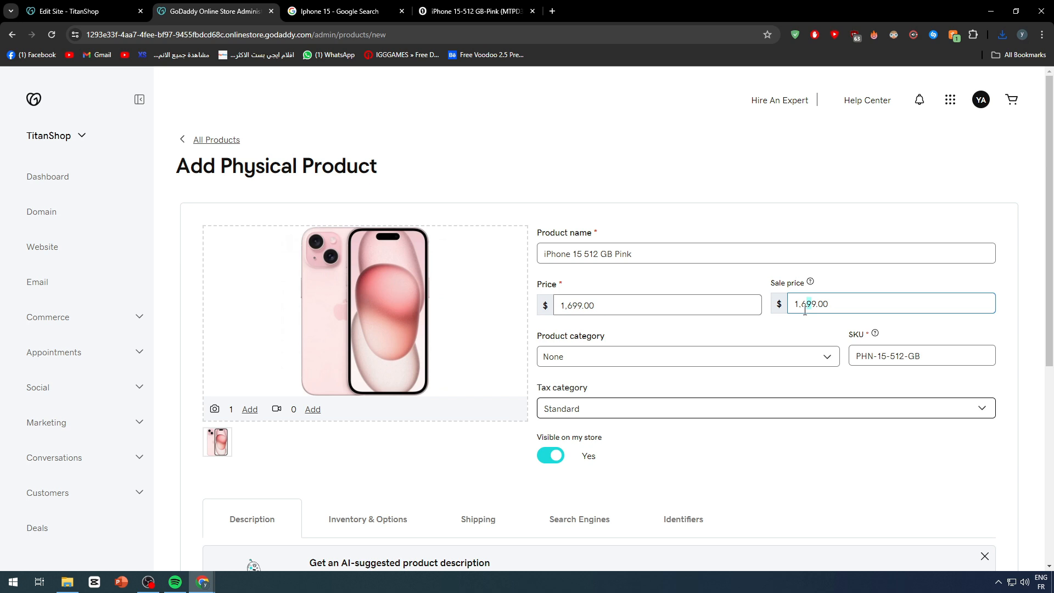
text(4)
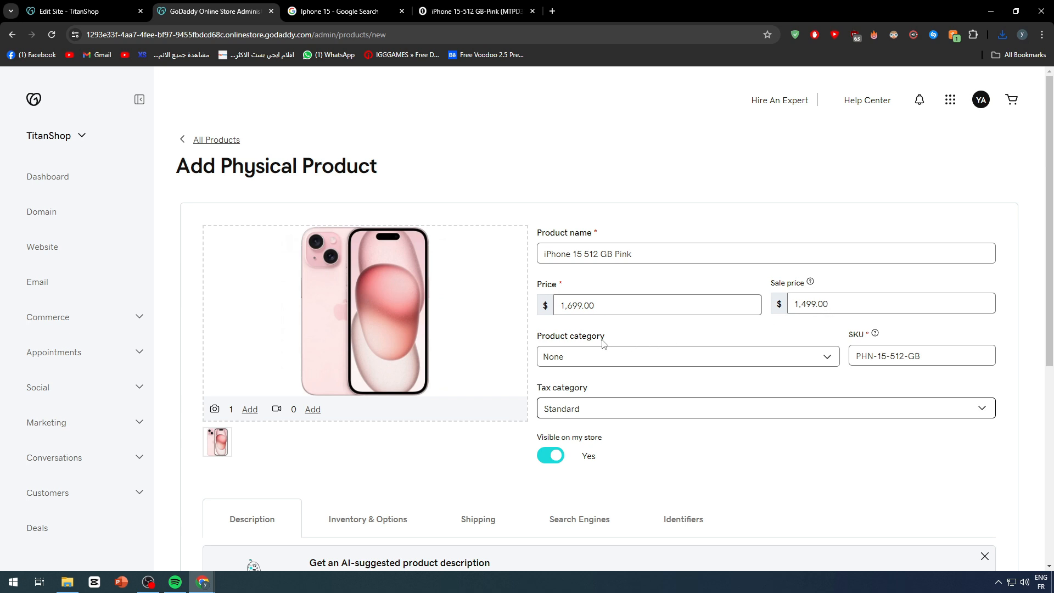
- Create a product category named APPLE for the iPhone and save it
click(612, 360)
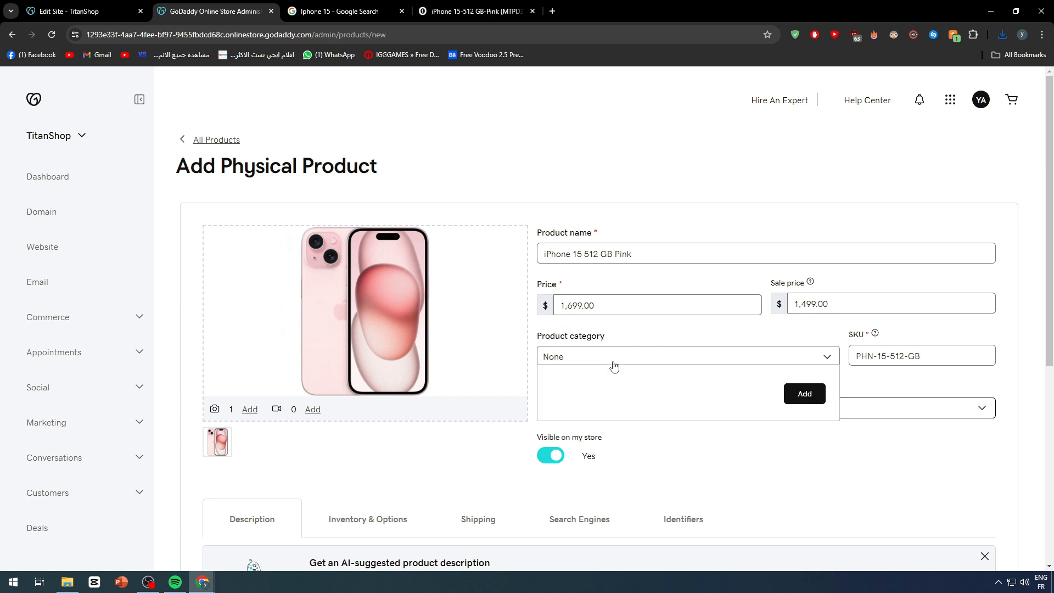
click(804, 394)
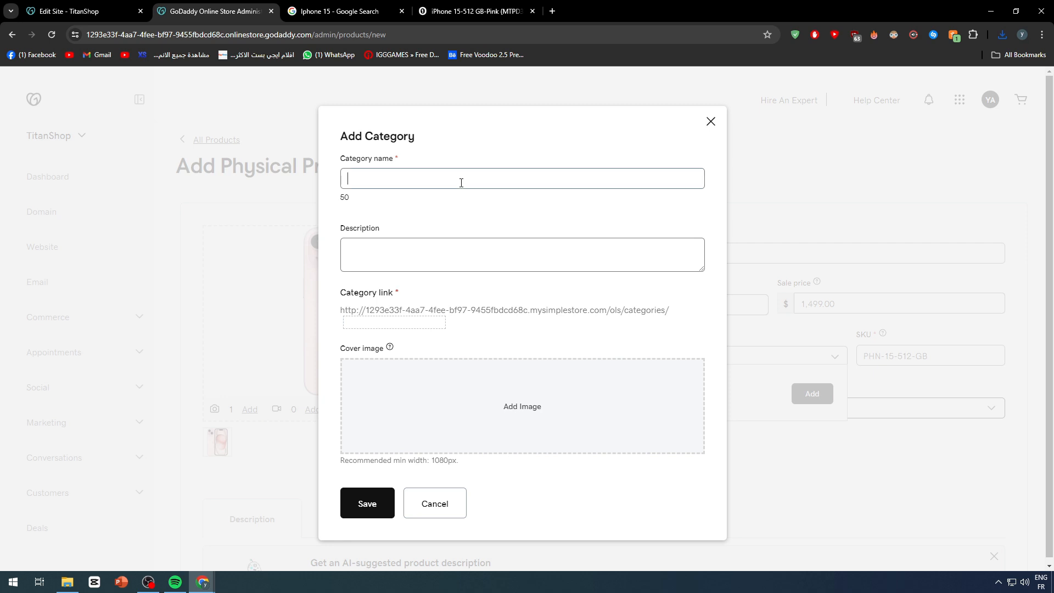
text(APPLE)
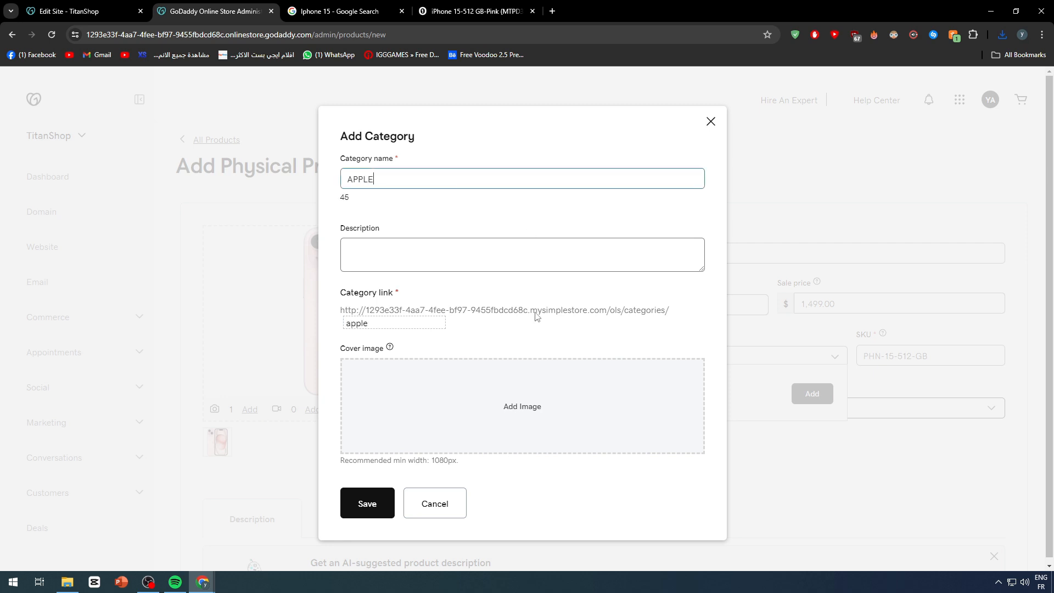
click(365, 510)
click(890, 380)
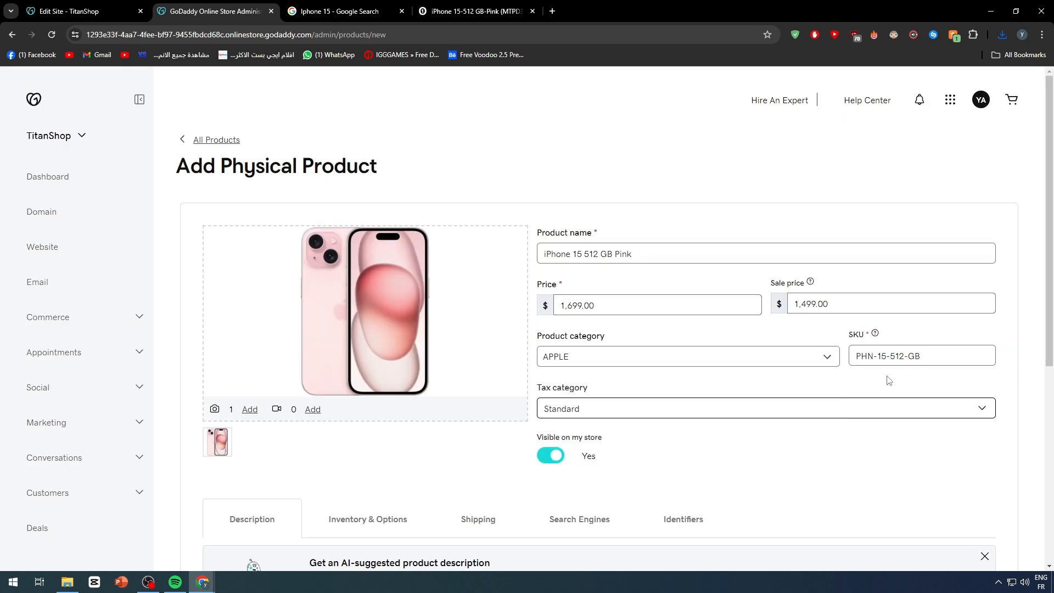
- Shorten the product's SKU to PHN-15
key(Tab)
click(862, 359)
drag(937, 359, 892, 361)
key(BackSpace)
key(BackSpace)
- Set the product's tax category to Non-taxable
click(619, 414)
click(623, 416)
click(623, 415)
click(612, 431)
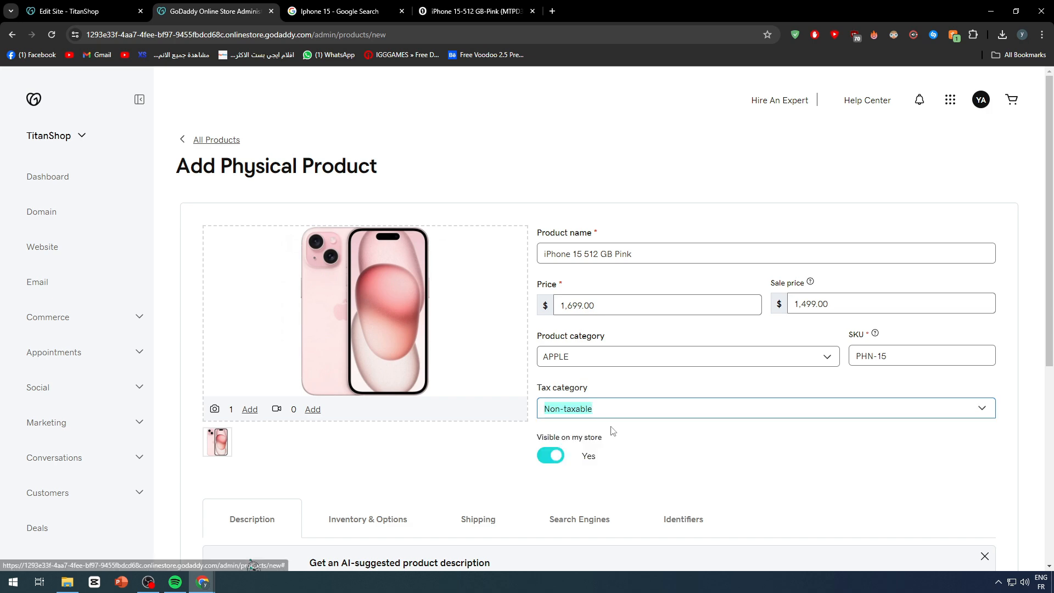
- Try to fill the product description with the details copied from the UNO.ma page, and clear the pasted content
scroll(604, 405, down, 5)
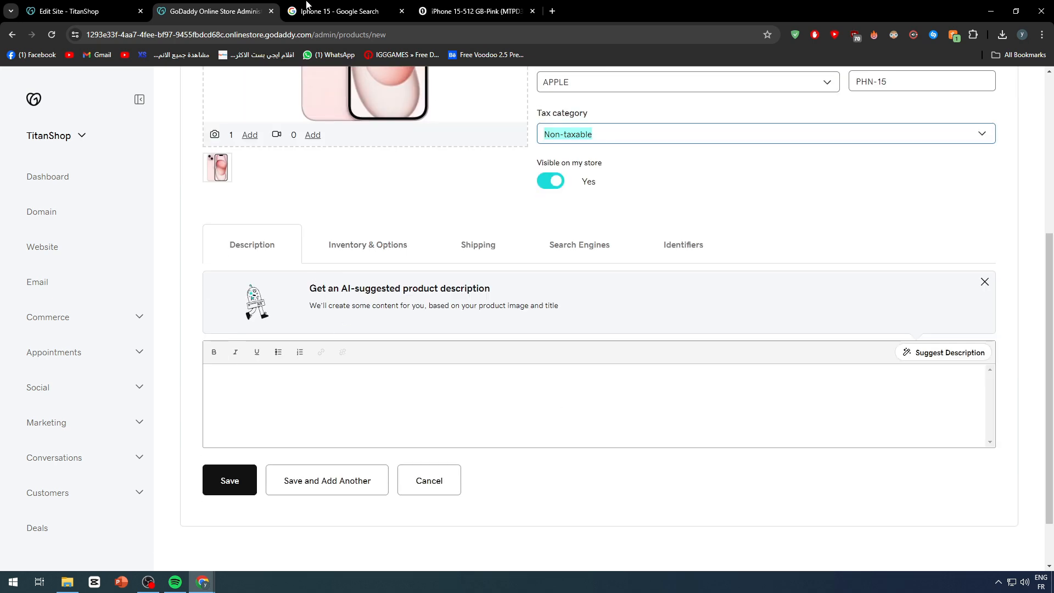
click(475, 11)
scroll(604, 307, down, 12)
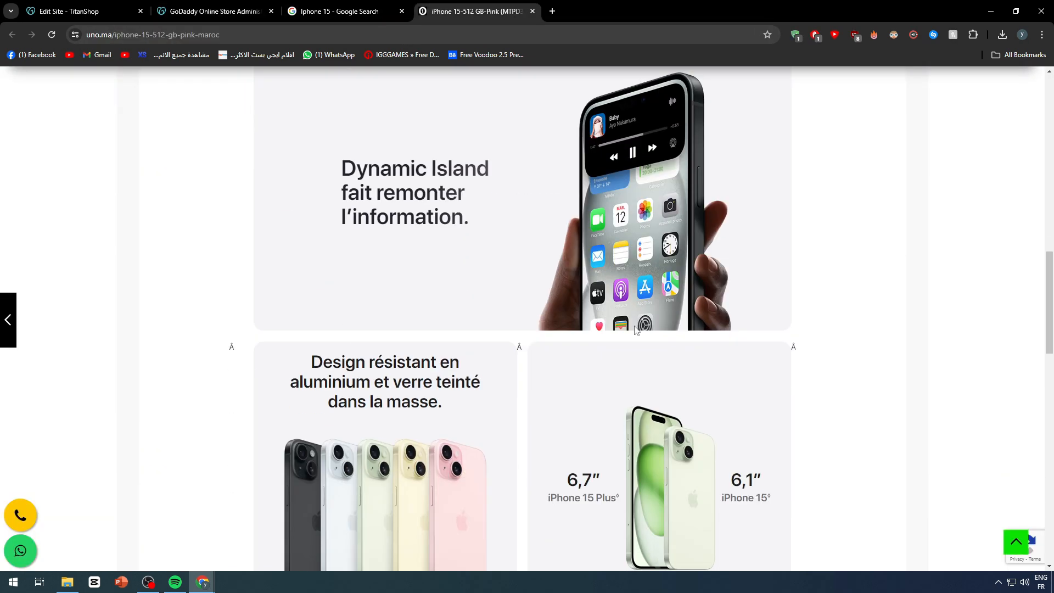
scroll(635, 330, down, 7)
scroll(568, 319, up, 20)
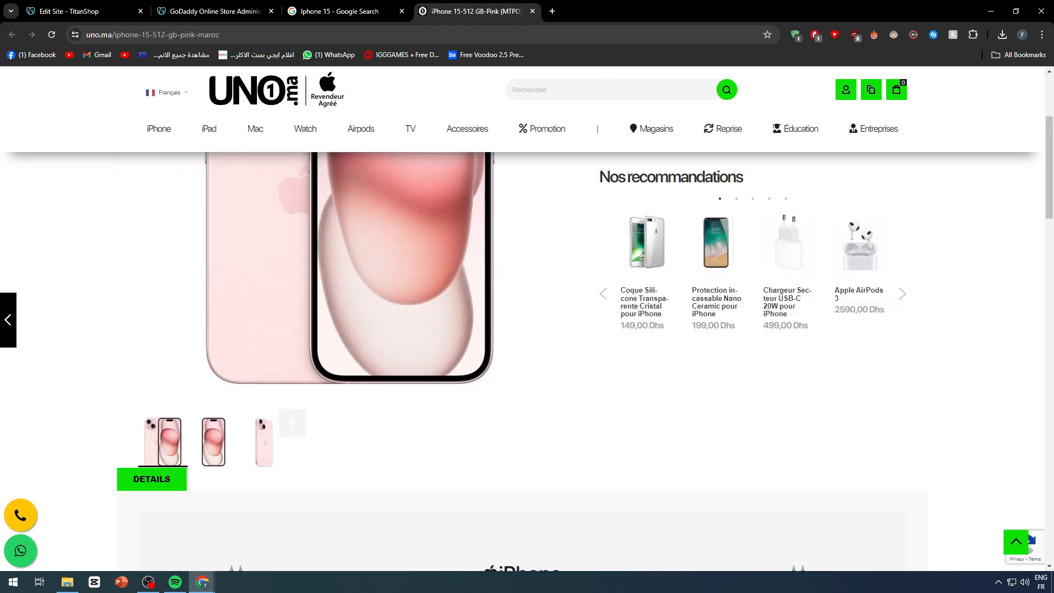
scroll(137, 387, down, 3)
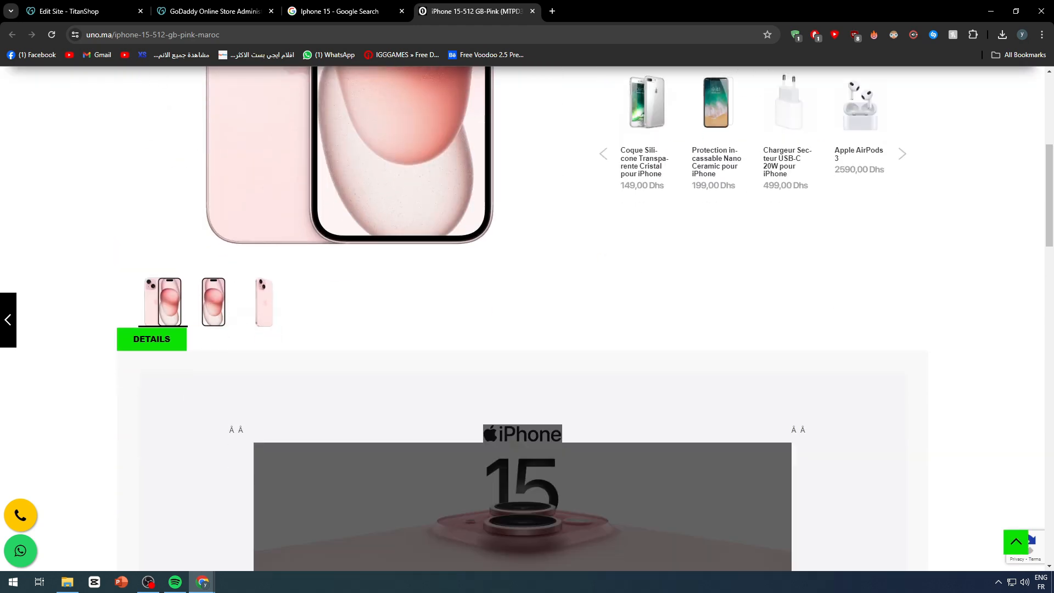
scroll(694, 224, down, 15)
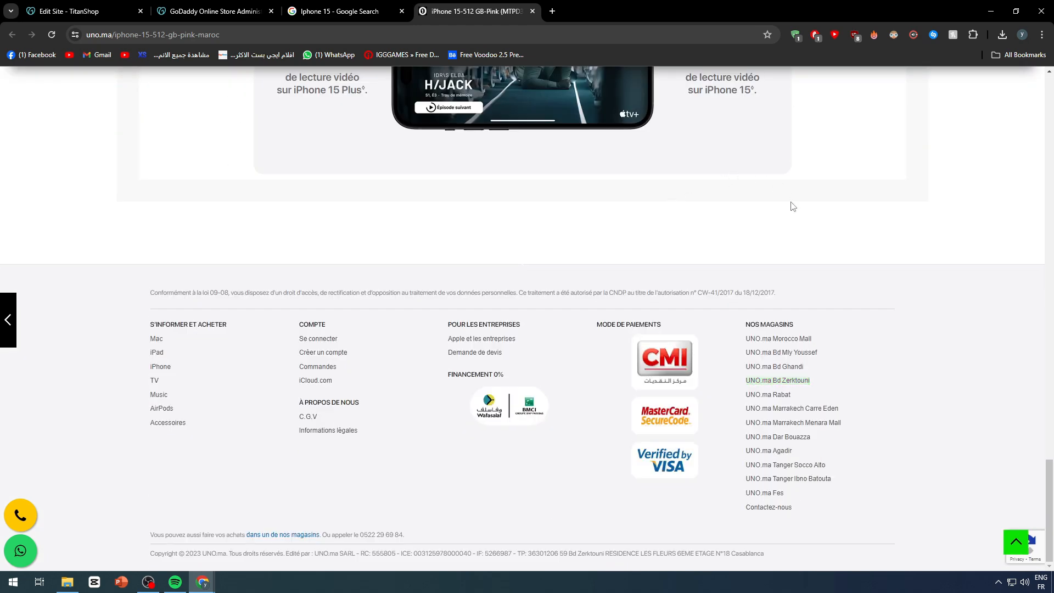
drag(793, 207, 750, 125)
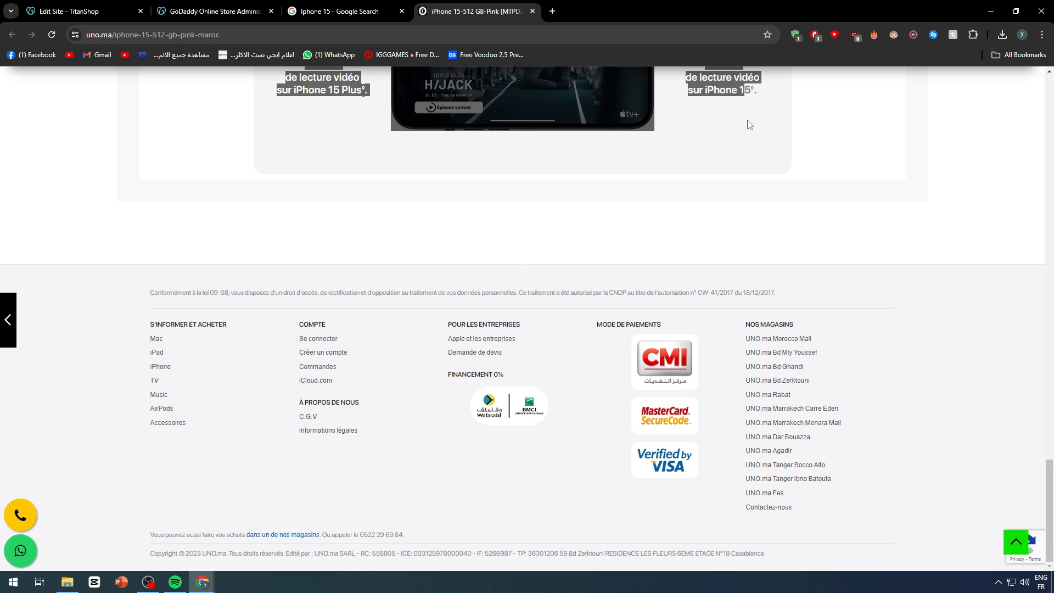
click(214, 11)
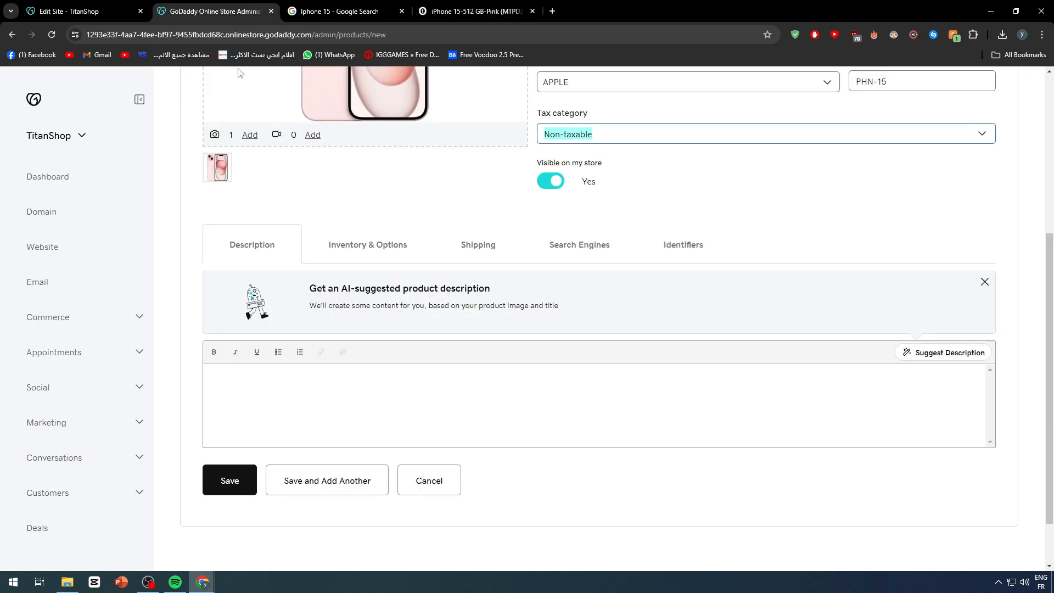
click(272, 421)
key(ctrl+v)
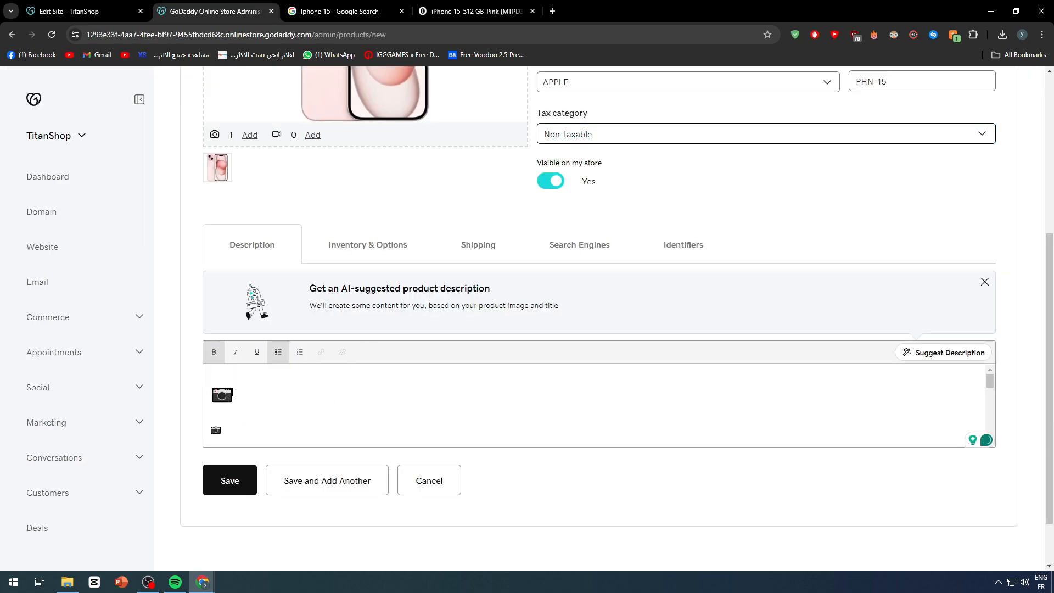
key(ctrl+a)
key(BackSpace)
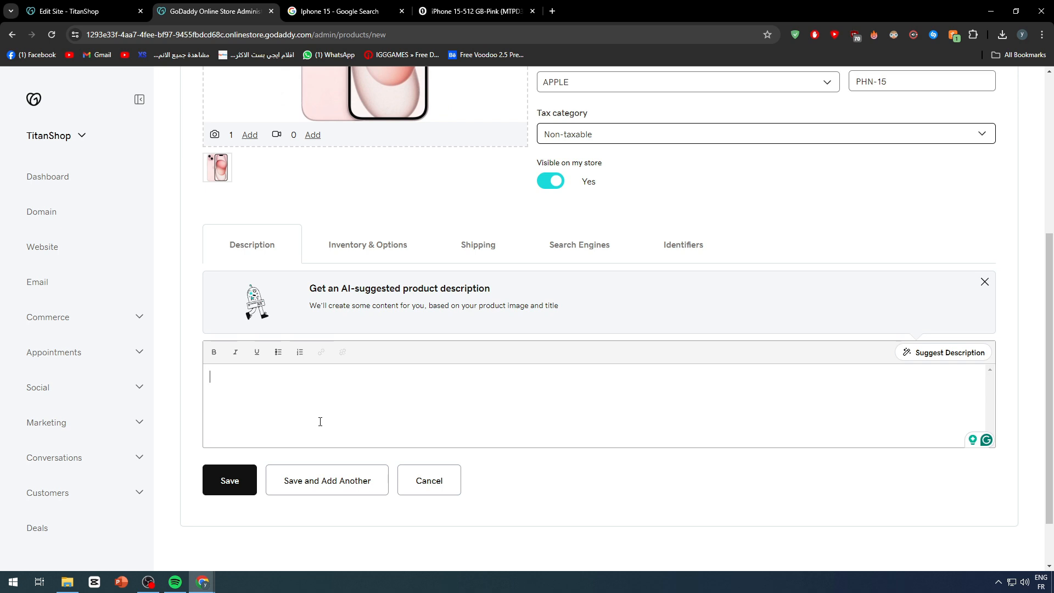
- Open the product's inventory and options settings
scroll(604, 501, up, 5)
scroll(559, 464, down, 4)
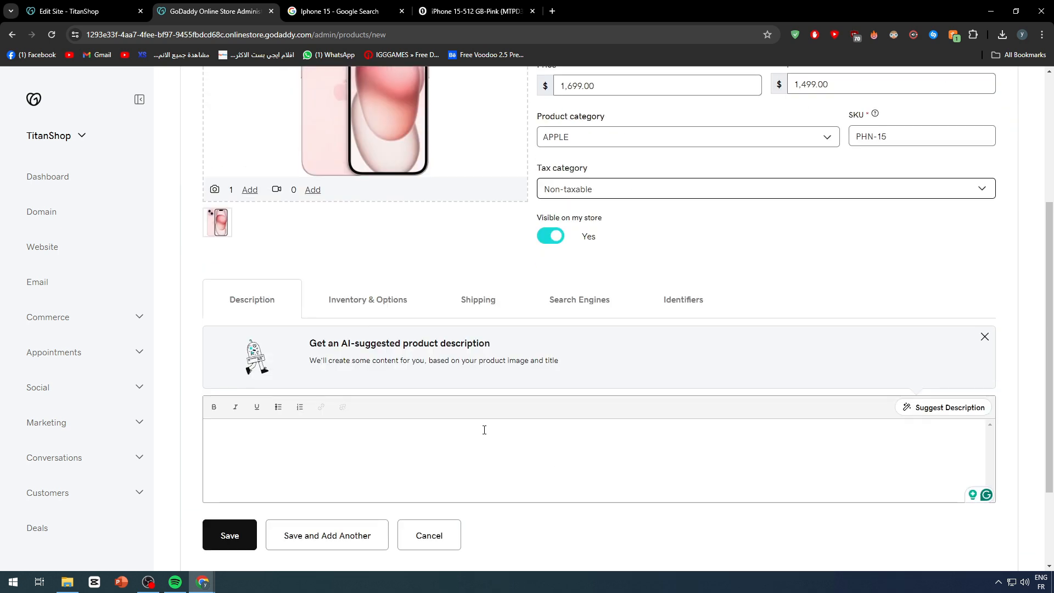
click(357, 304)
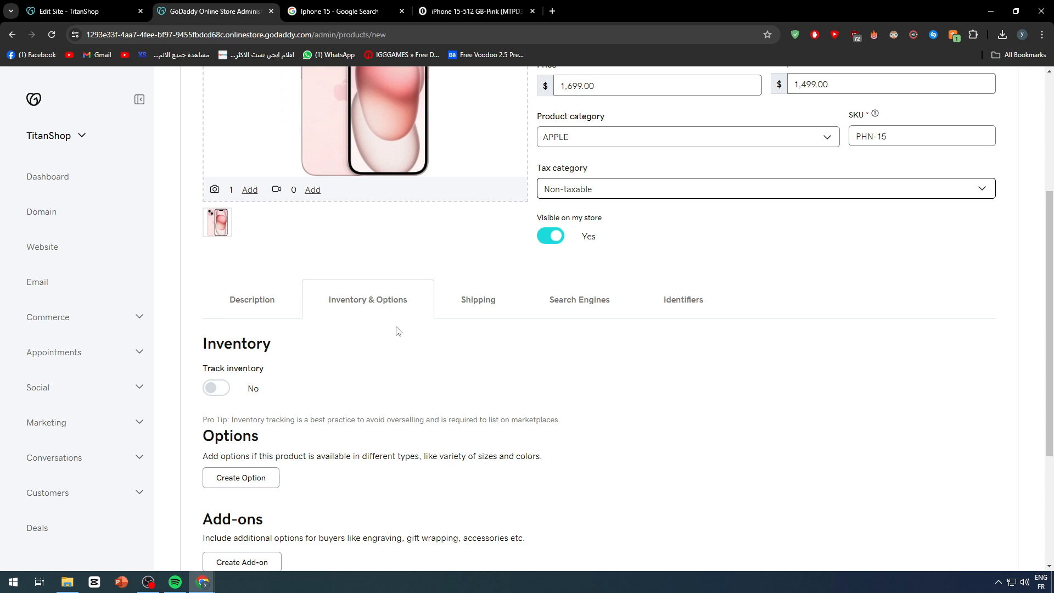
- Review the new product's entered details together with its inventory, options and add-on settings
scroll(395, 349, up, 4)
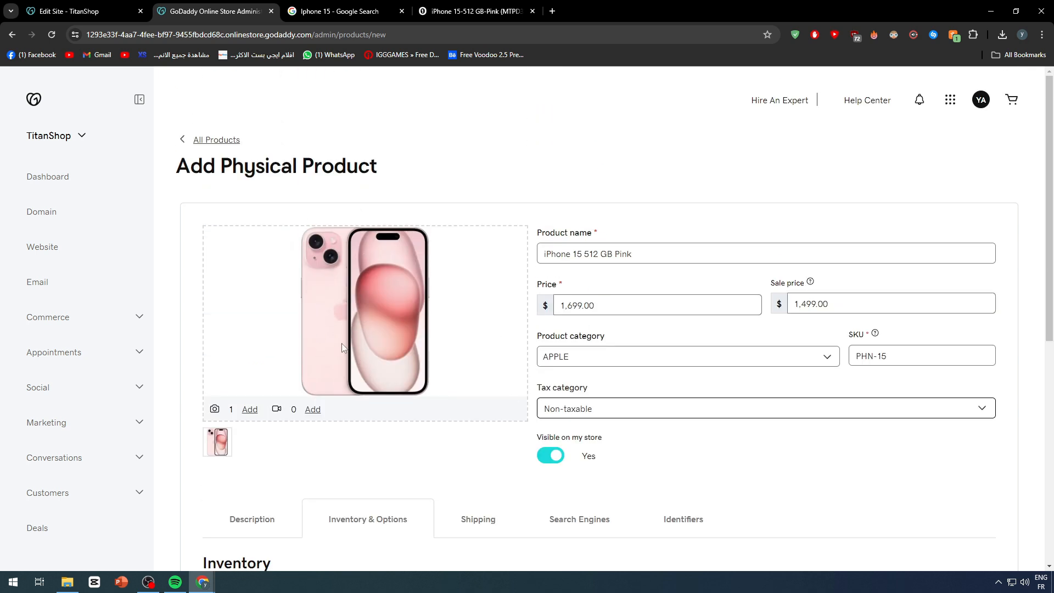
scroll(339, 351, down, 2)
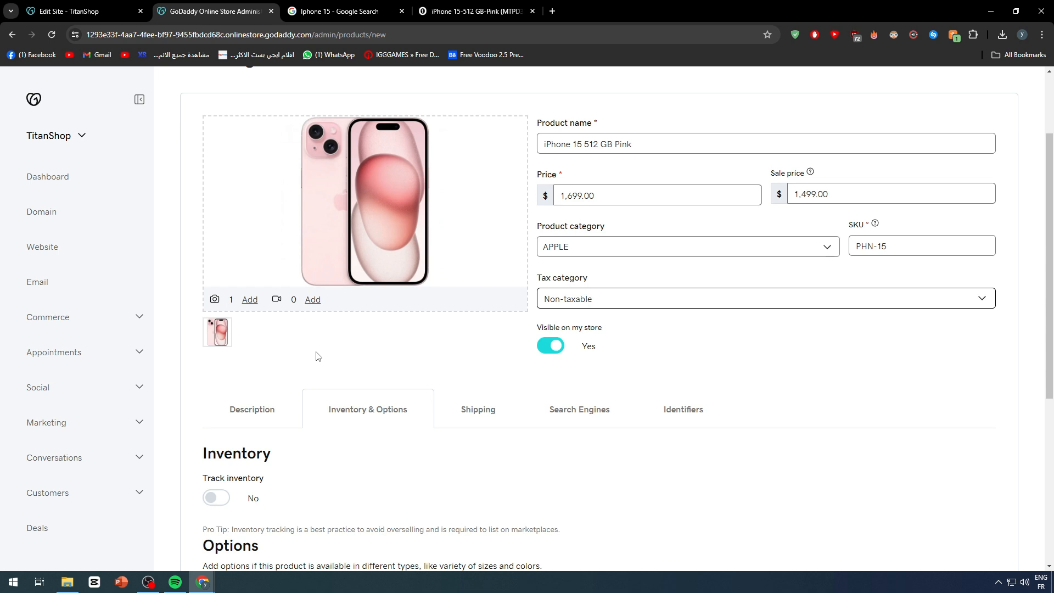
scroll(395, 327, down, 1)
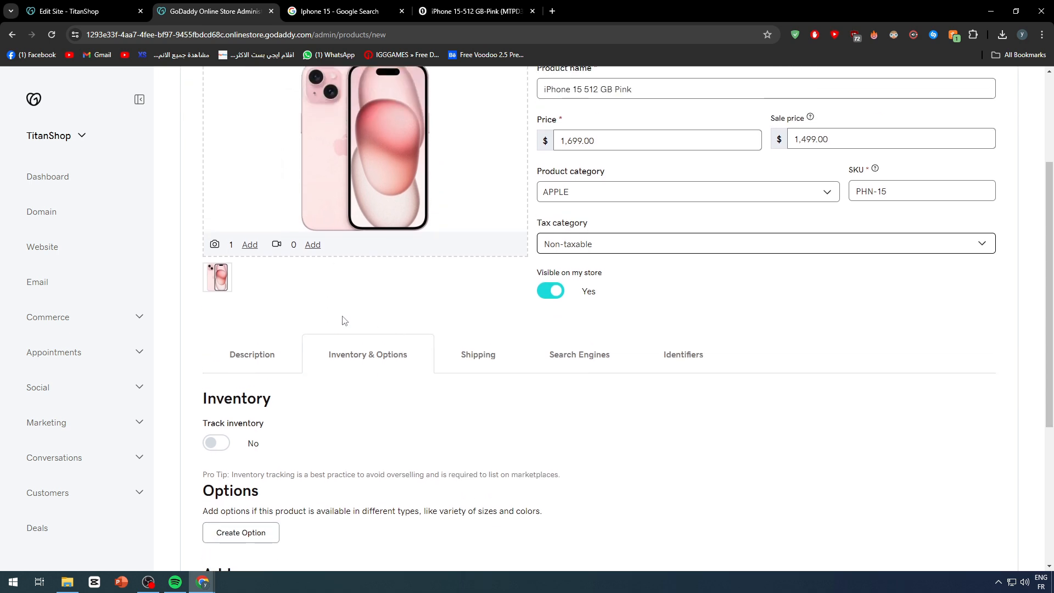
scroll(340, 317, down, 3)
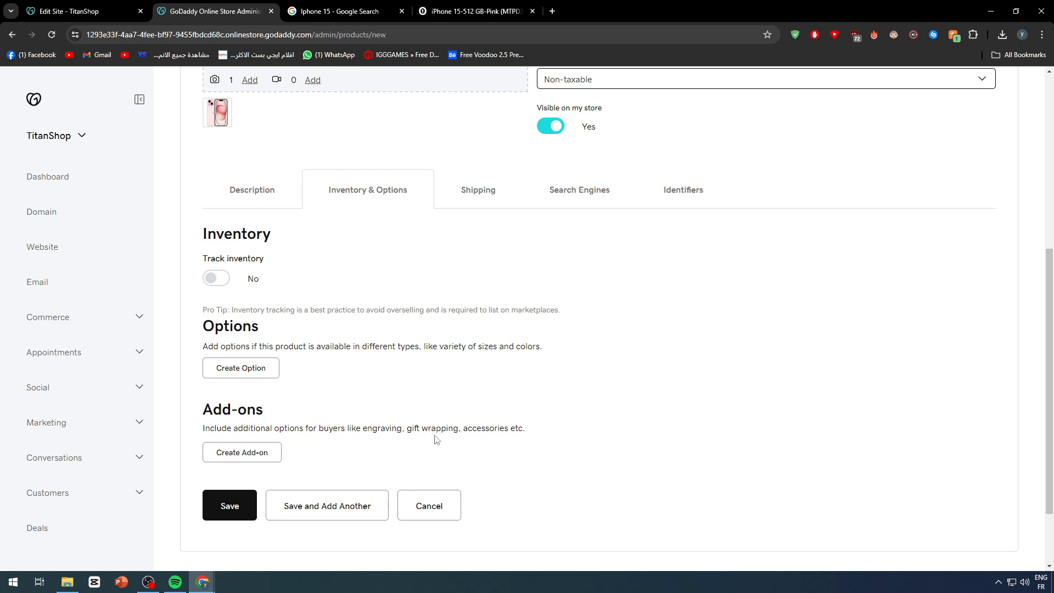
scroll(413, 421, up, 6)
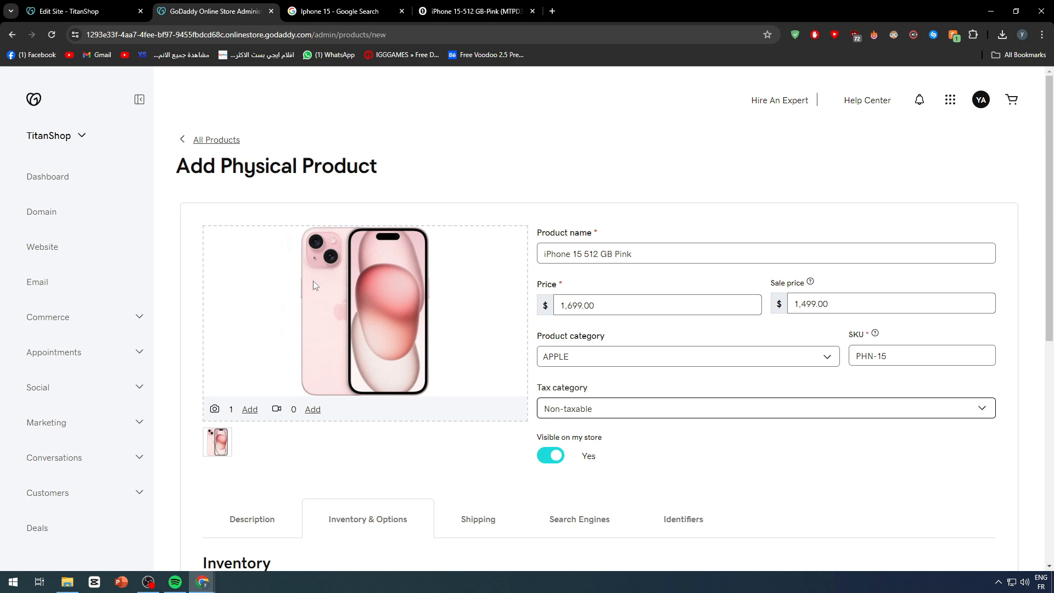
- Examine the product's package weight, dimensions and shipping cost choices, as well as its search engine link
scroll(313, 282, down, 5)
click(486, 256)
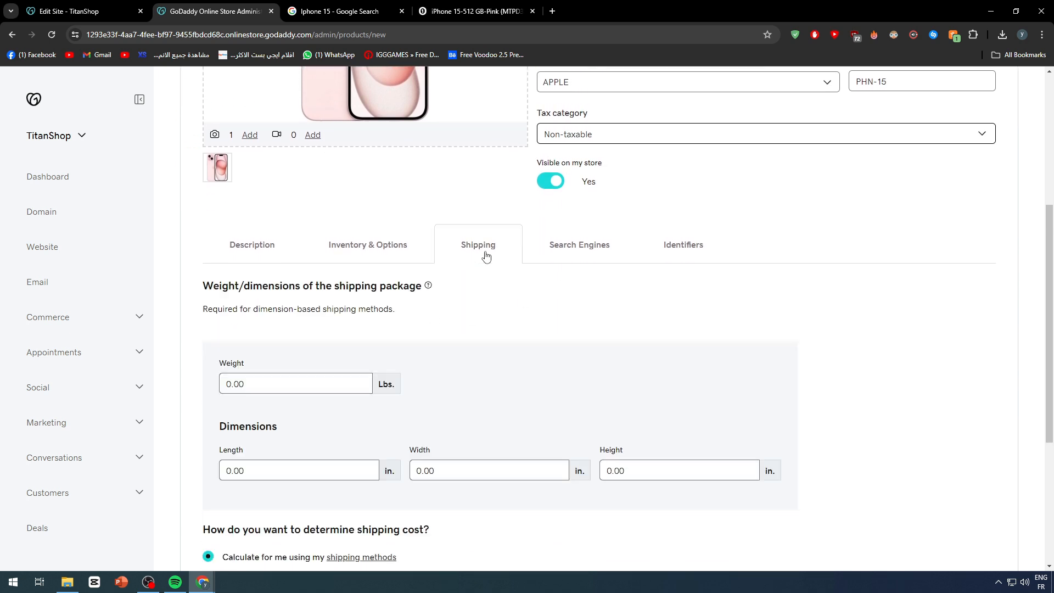
scroll(440, 280, down, 2)
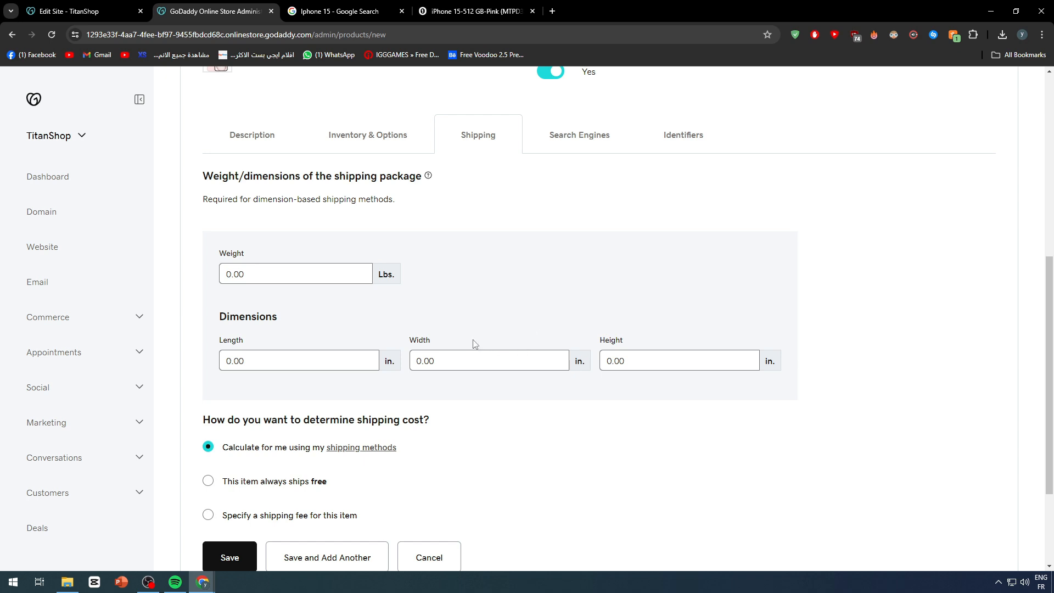
scroll(474, 335, up, 5)
click(558, 354)
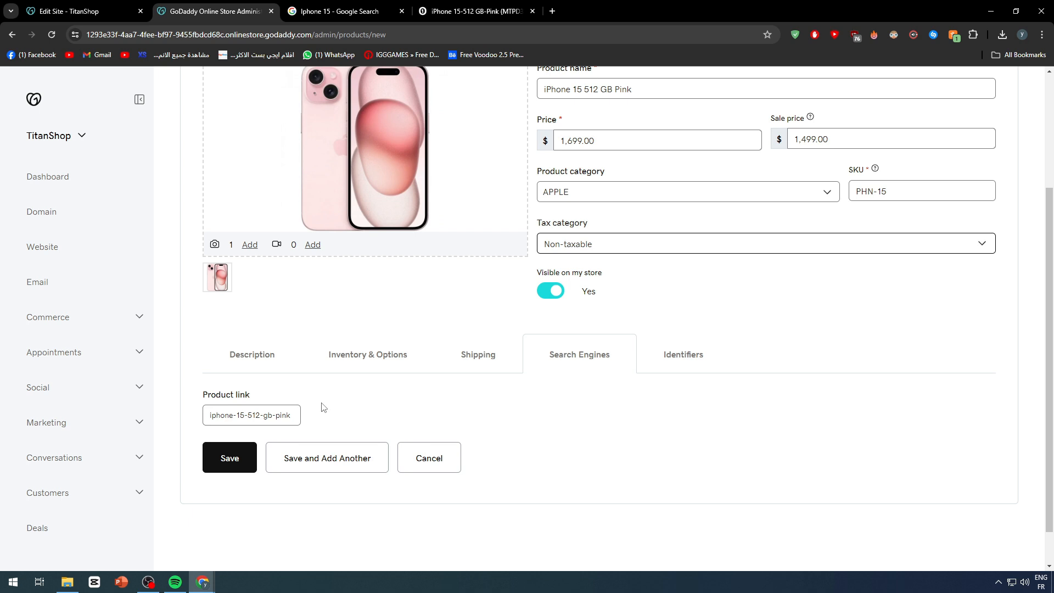
- Switch to the Google search for Iphone 15 and look through its full list of web results
click(331, 11)
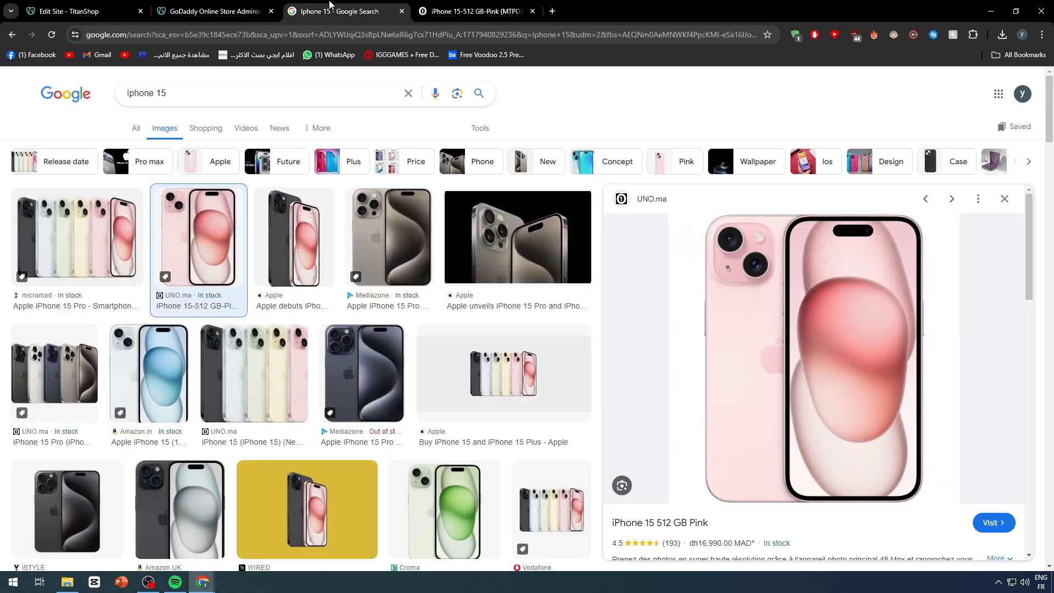
click(136, 131)
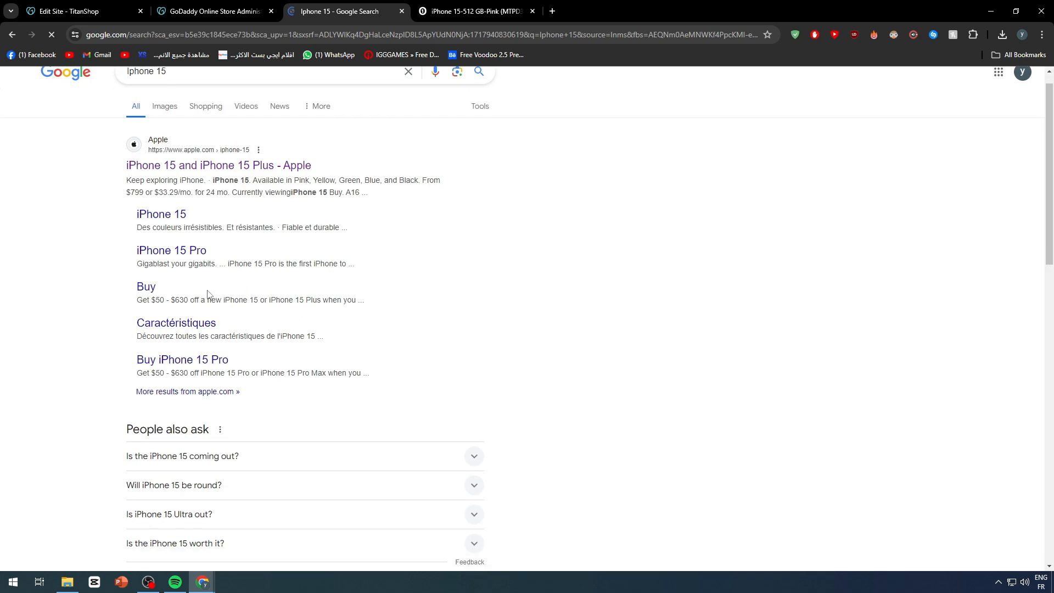
scroll(192, 319, down, 15)
scroll(191, 319, down, 20)
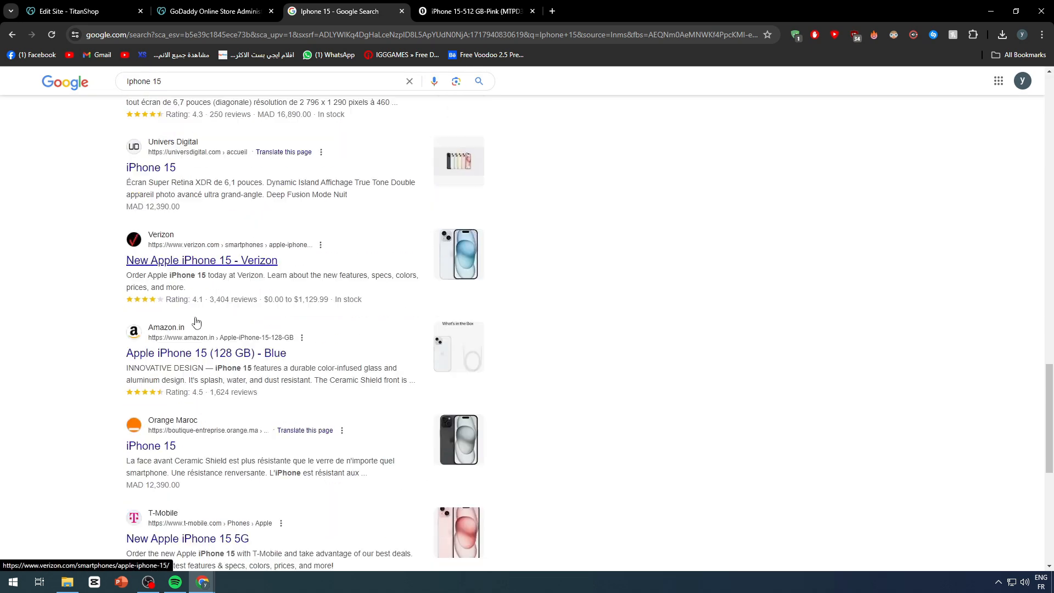
scroll(201, 318, down, 15)
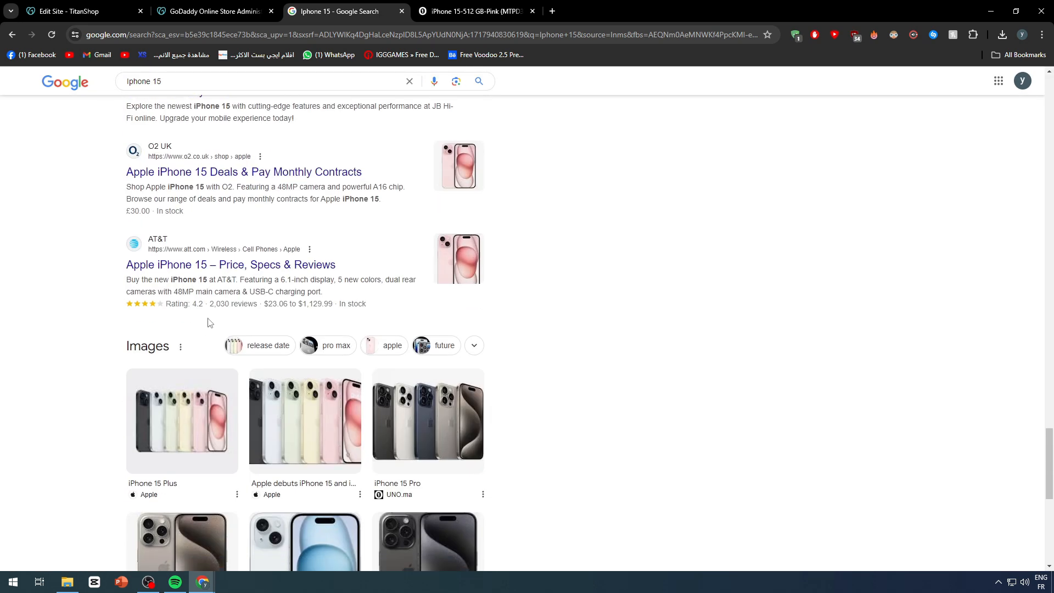
scroll(486, 383, down, 20)
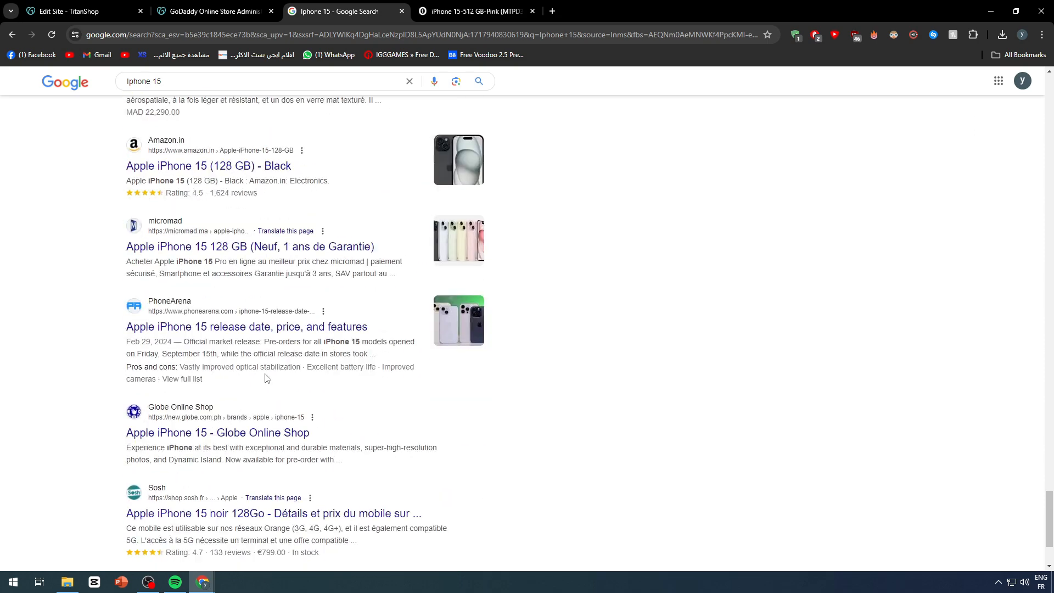
scroll(442, 363, down, 17)
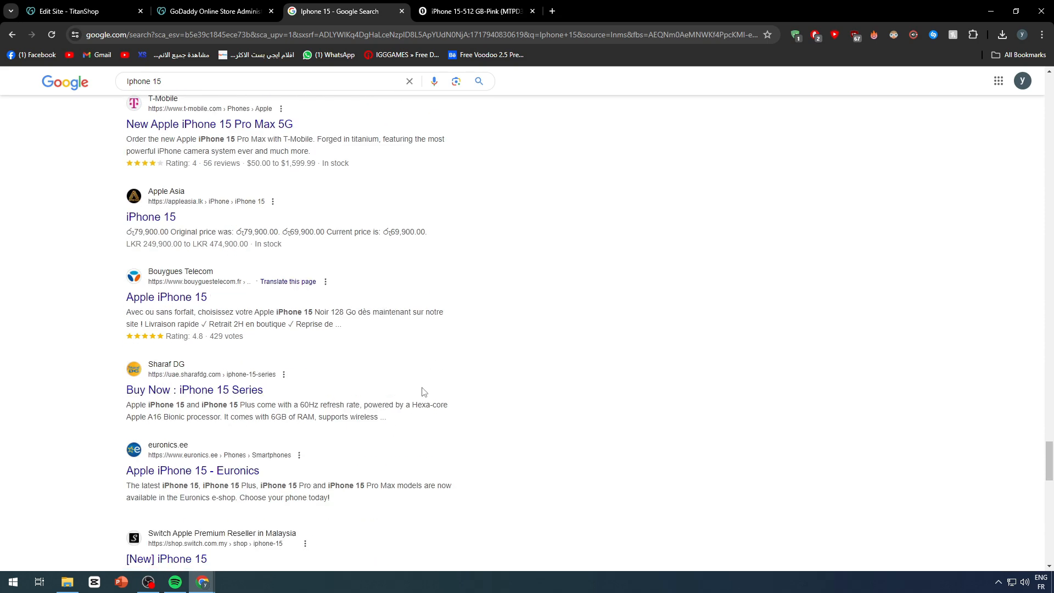
scroll(767, 418, down, 2)
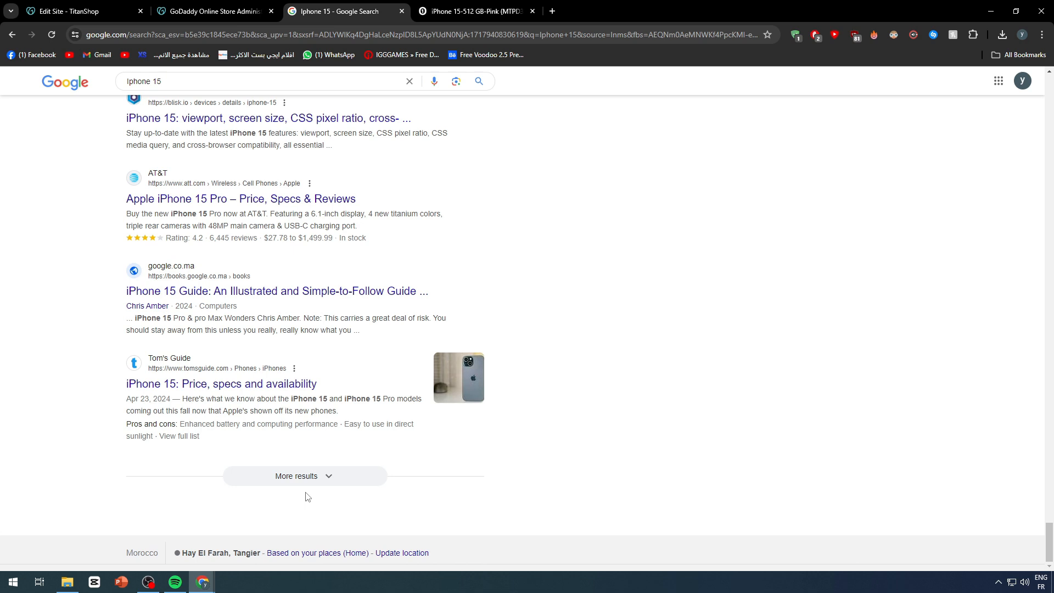
scroll(348, 499, up, 8)
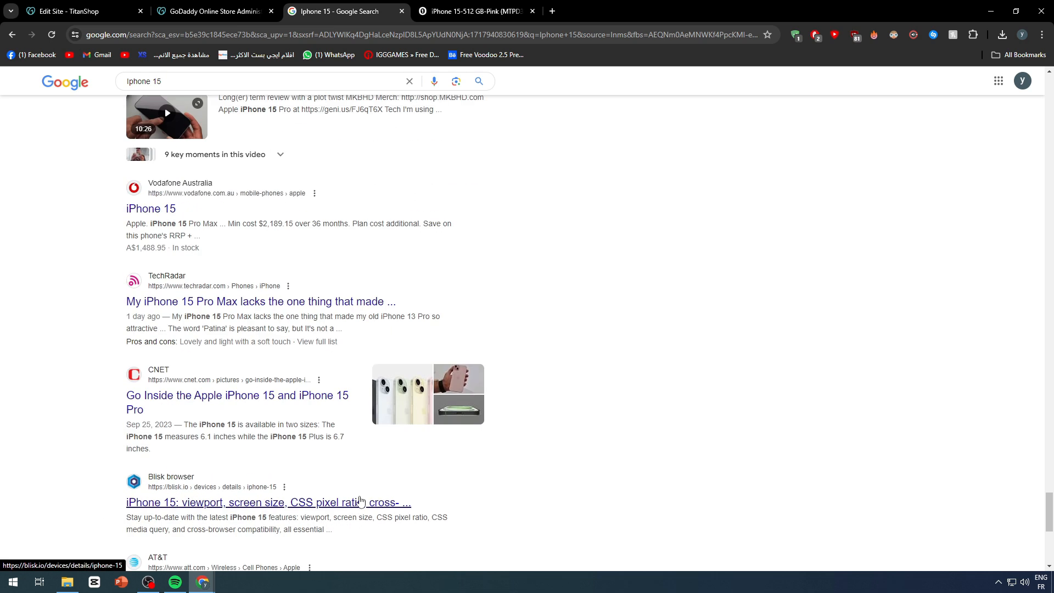
- Return to the product form and examine its brand information and product identifier fields
click(218, 7)
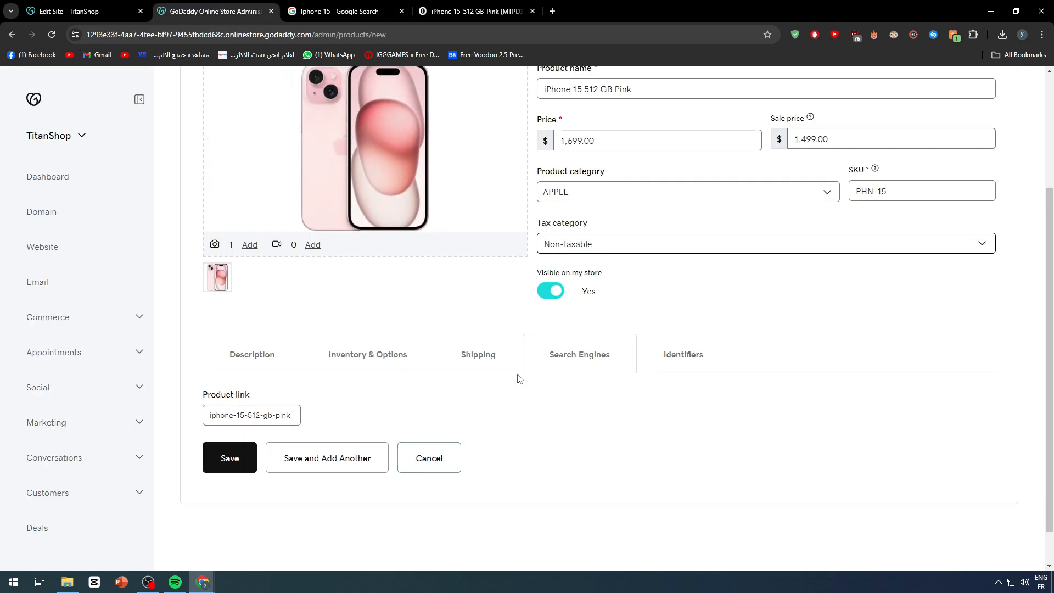
click(639, 360)
scroll(474, 396, down, 3)
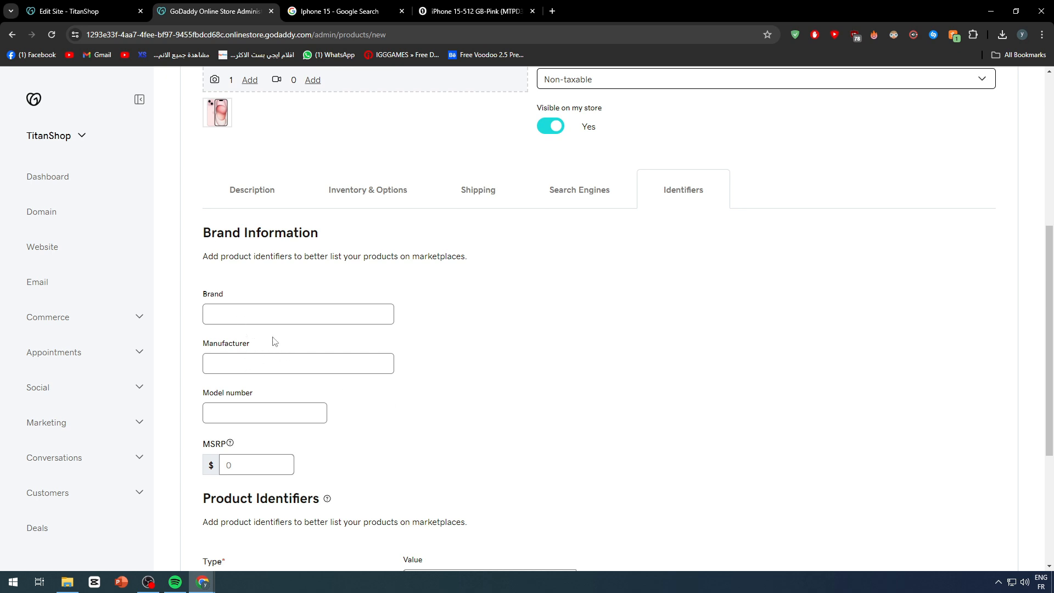
scroll(324, 353, down, 2)
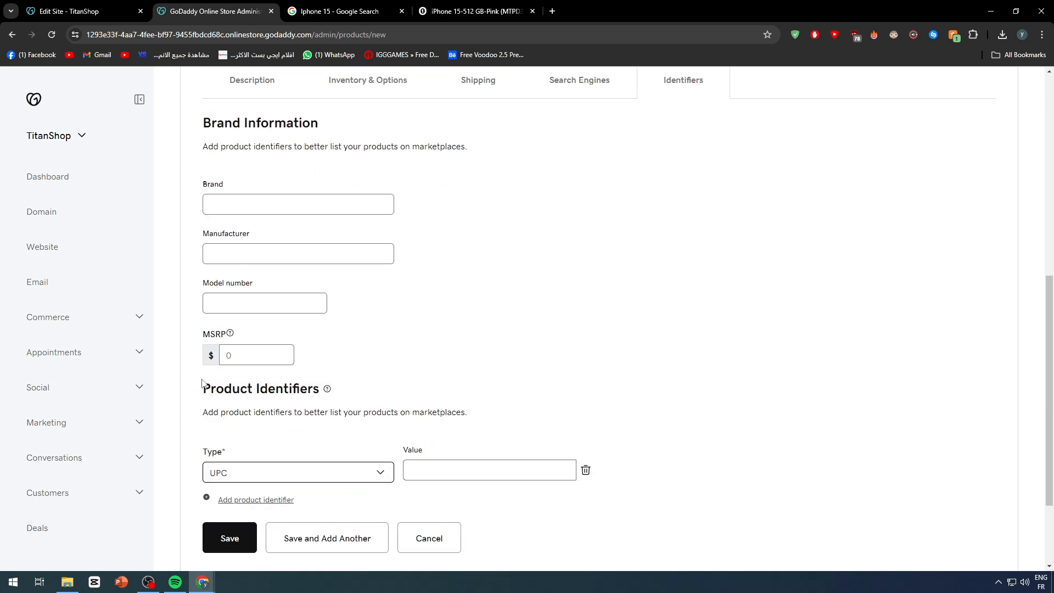
- Check the iPhone 15 512 GB Pink product form once more and save the product to the store
scroll(432, 404, up, 8)
scroll(558, 299, down, 6)
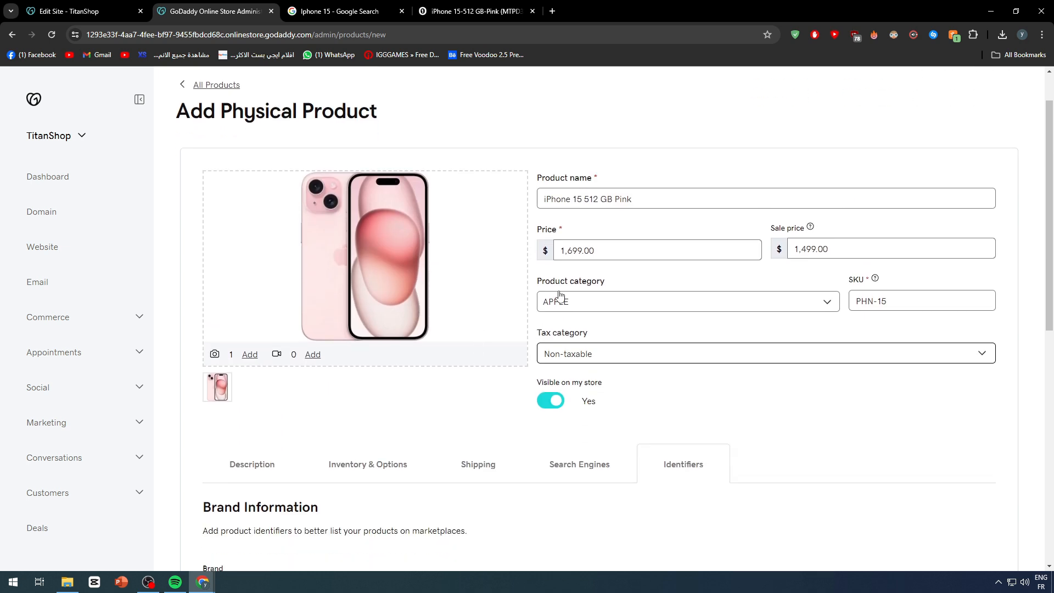
scroll(1053, 331, up, 6)
scroll(1052, 331, down, 10)
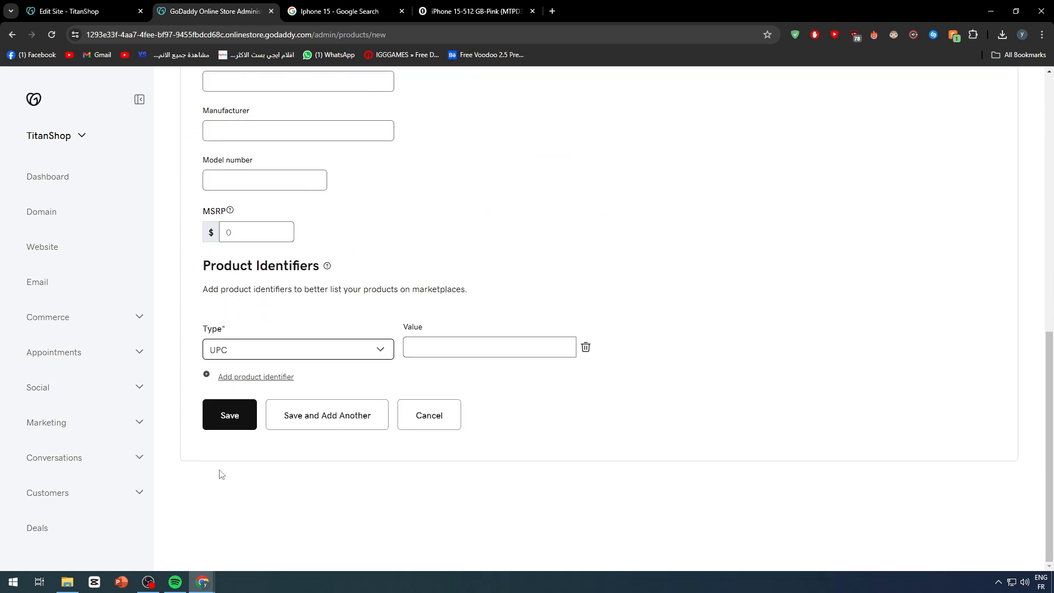
click(228, 415)
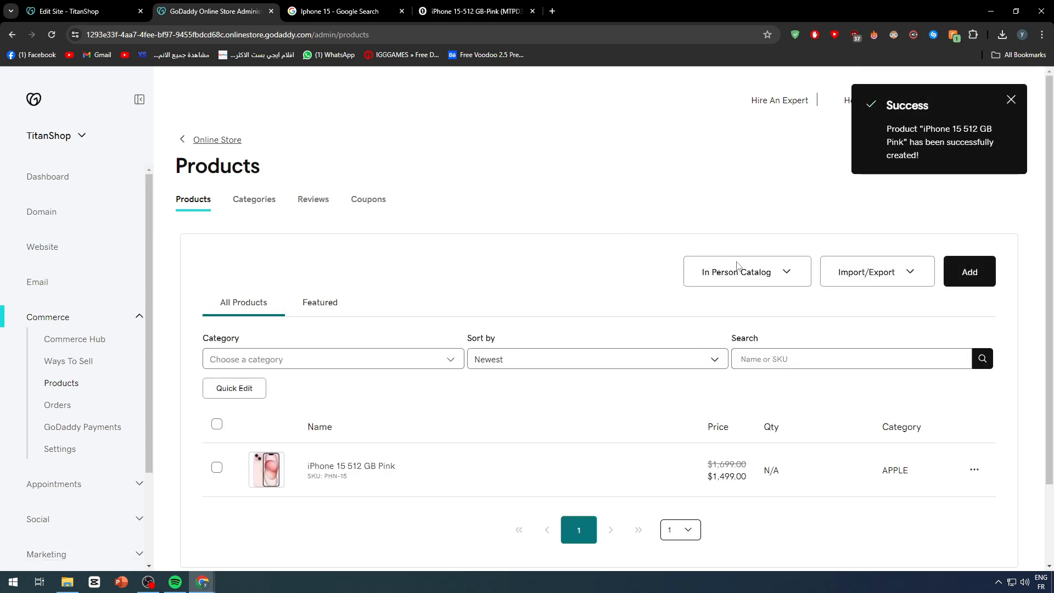
- Switch to the TitanShop site editor and open the Shop page for editing
click(109, 11)
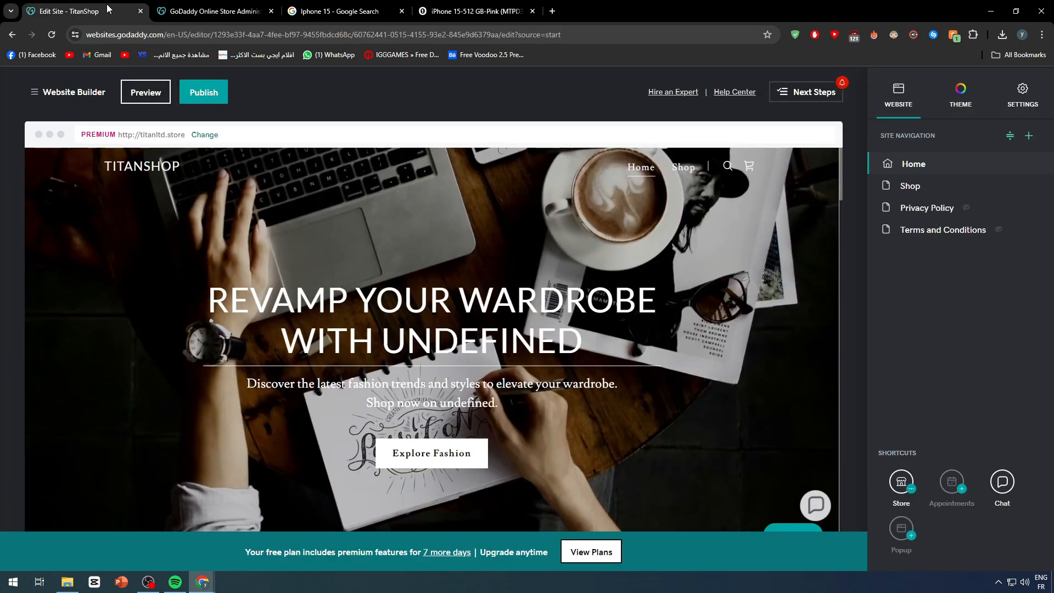
click(983, 189)
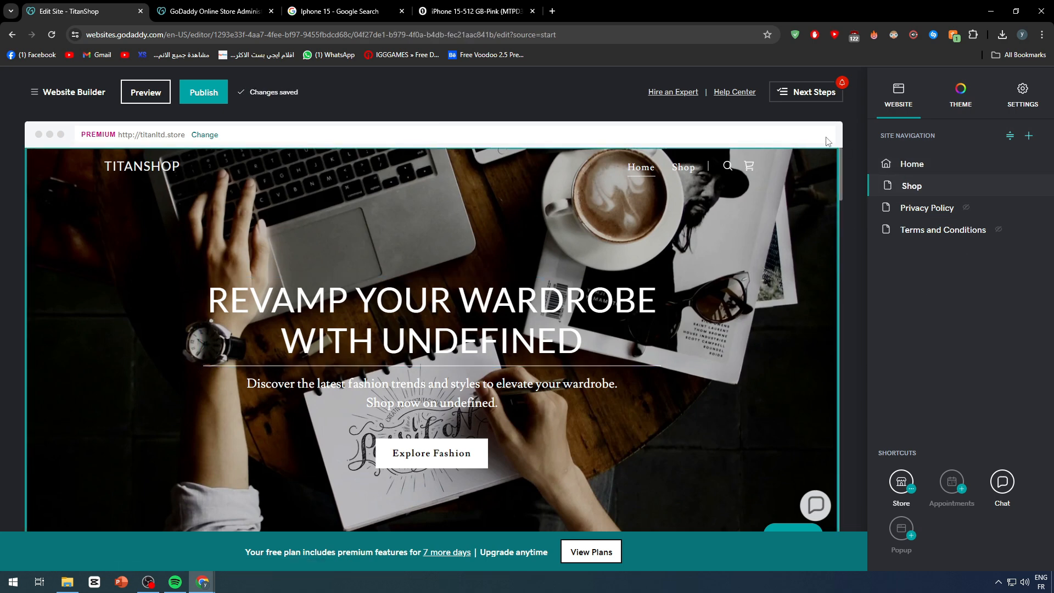
scroll(554, 273, down, 2)
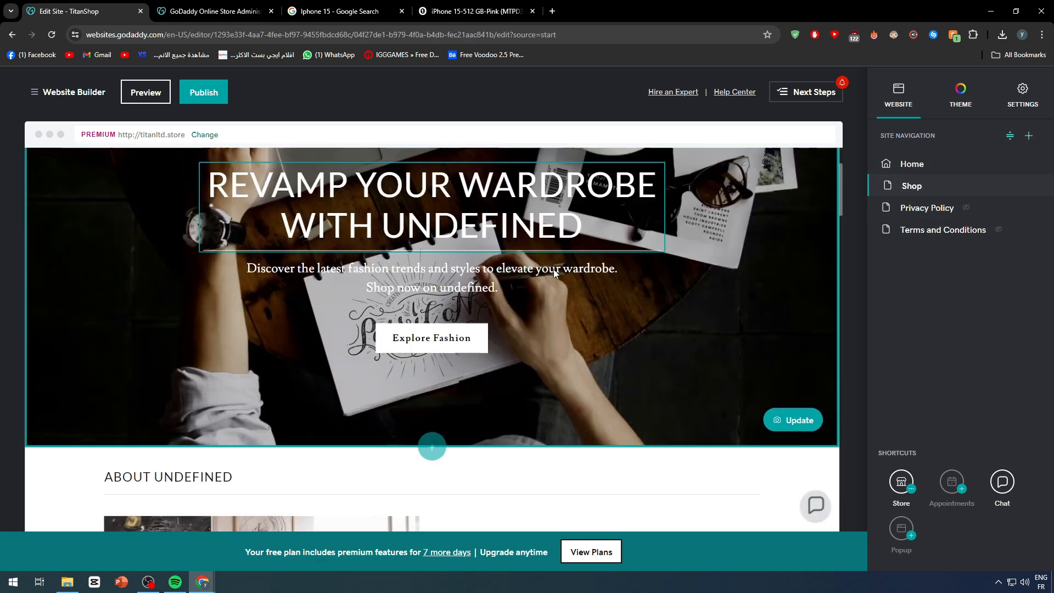
scroll(555, 273, down, 15)
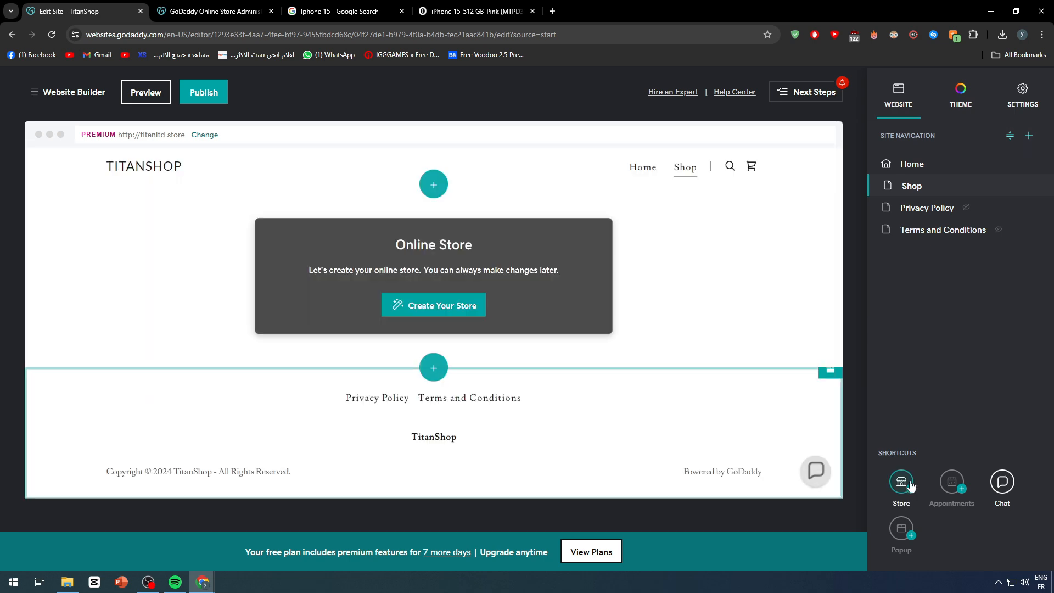
click(910, 484)
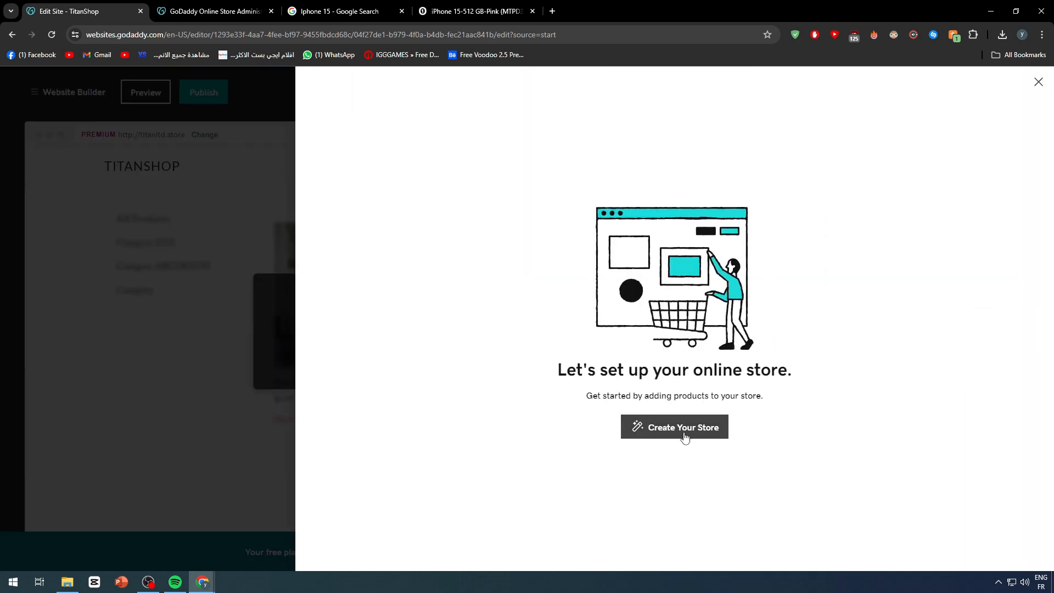
click(657, 435)
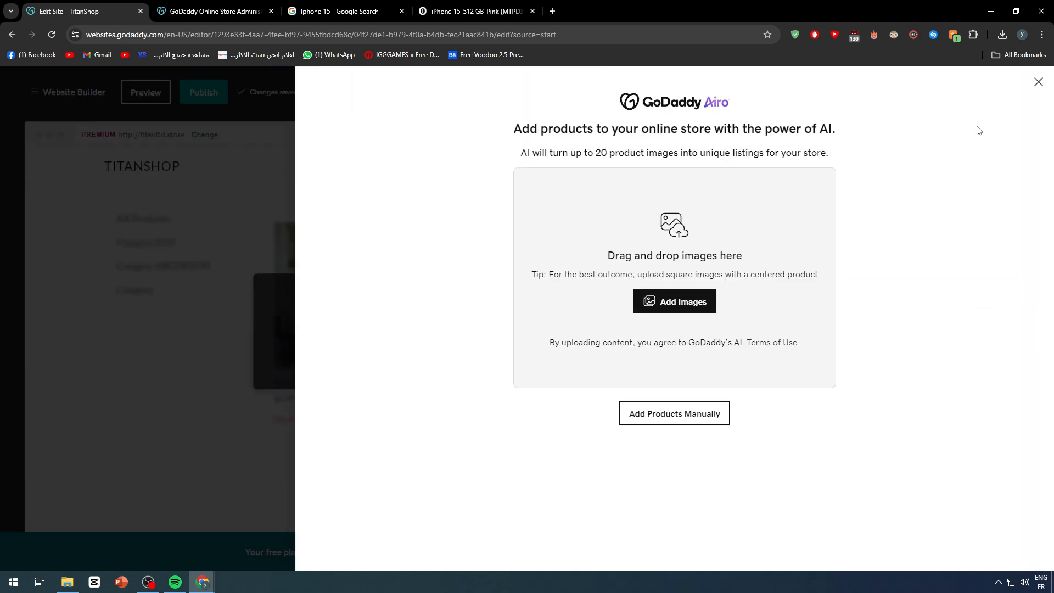
click(1038, 81)
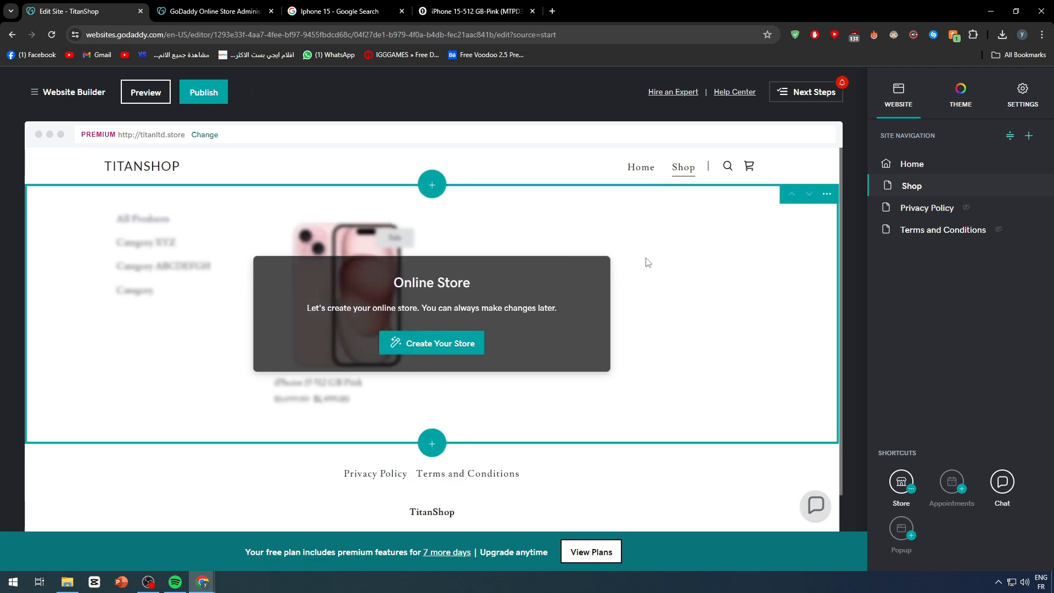
- Open the Online Store section's design settings, and try to start creating the store from the section on the Shop page
click(827, 194)
drag(316, 308, 546, 311)
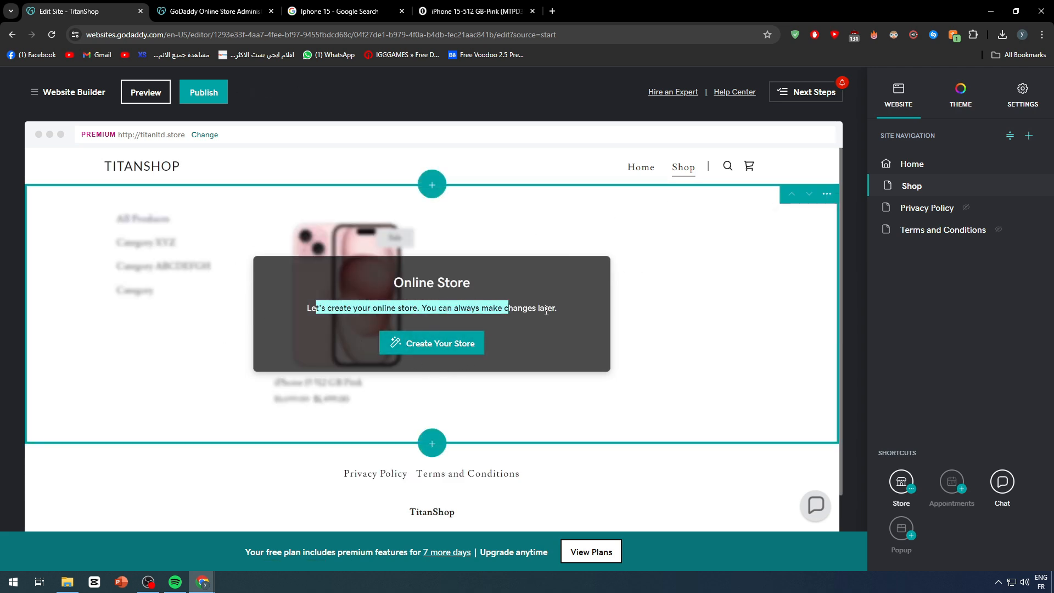
click(527, 342)
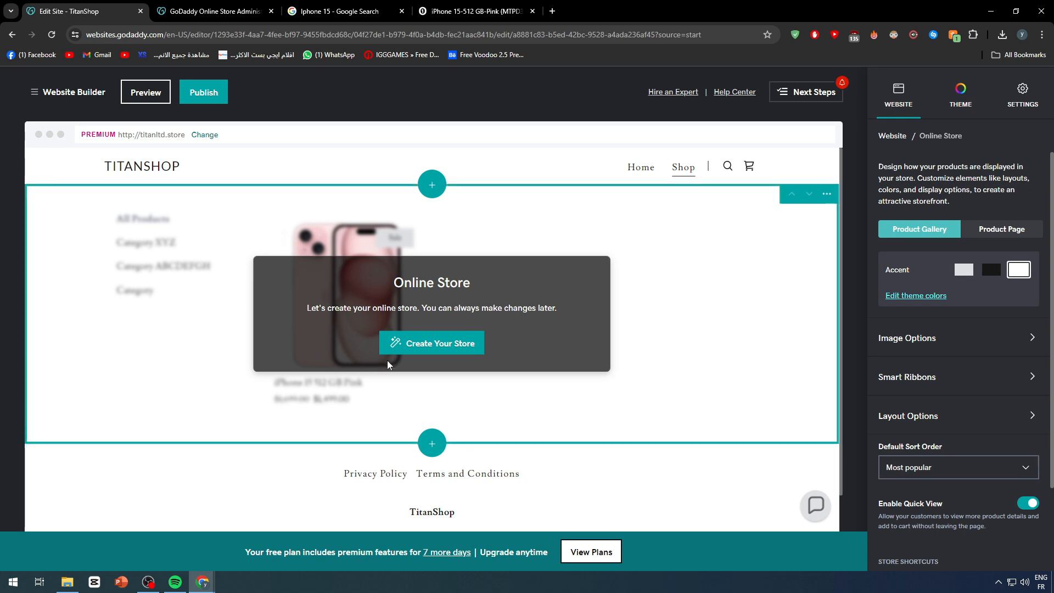
click(412, 344)
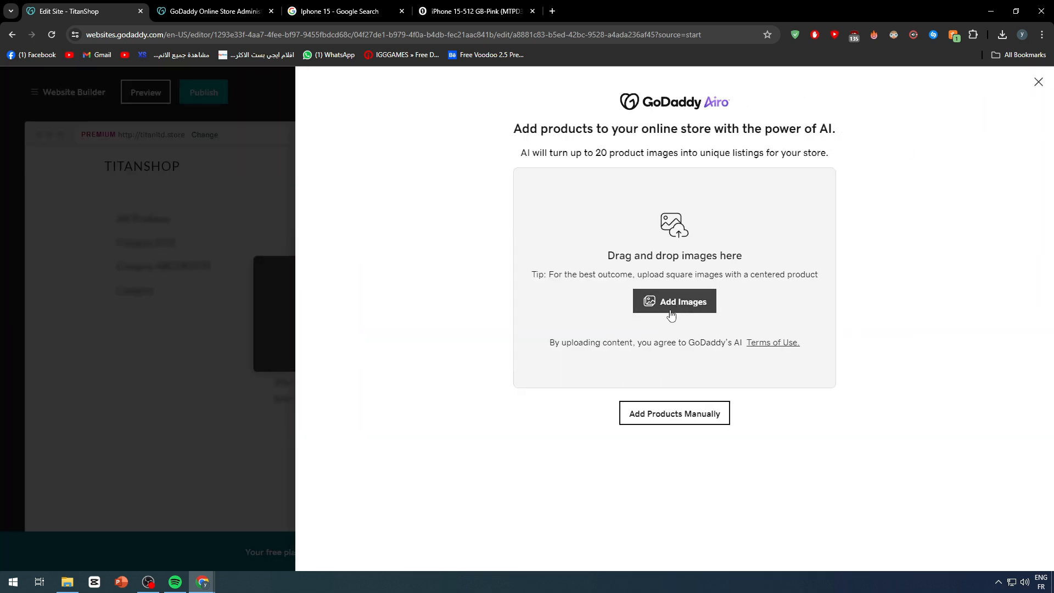
click(1039, 82)
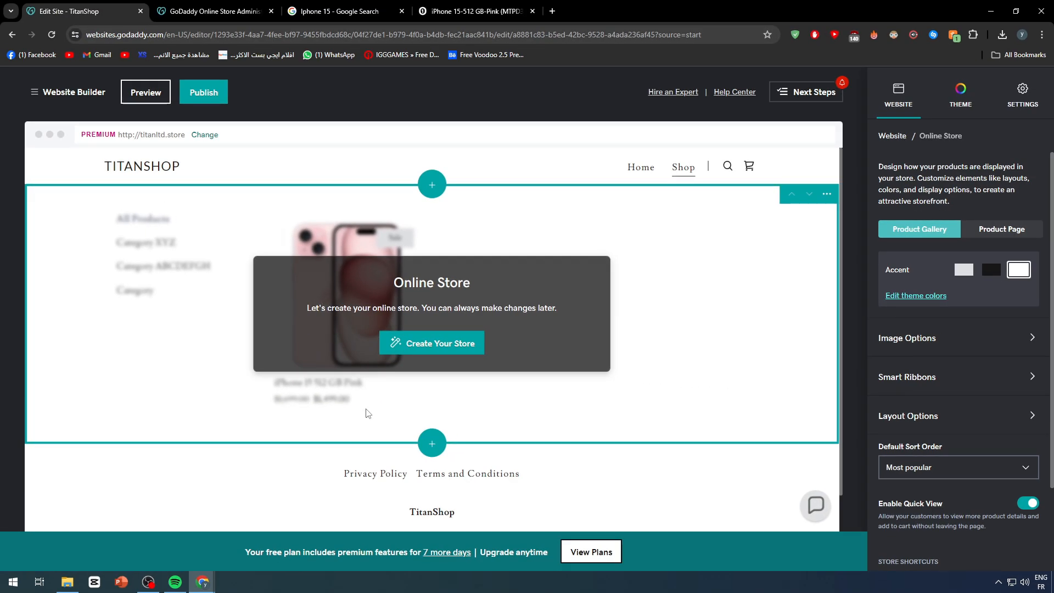
- Return to the online store administration and open GoDaddy Payments
click(217, 11)
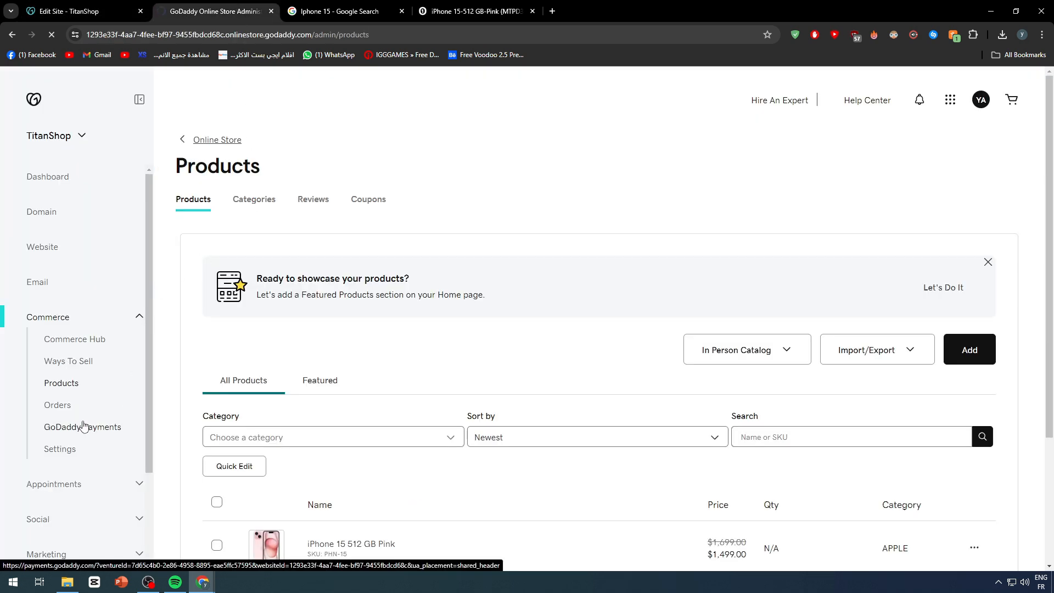
click(130, 350)
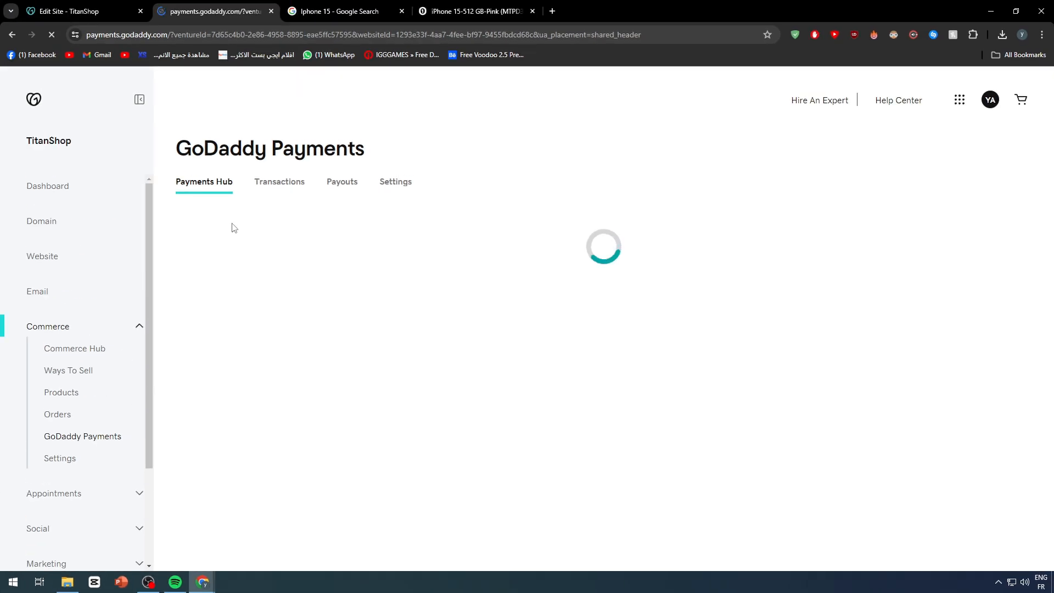
- Review the GoDaddy Payments hub's payouts and sales details, and examine the contact information in the payment settings
scroll(346, 315, down, 6)
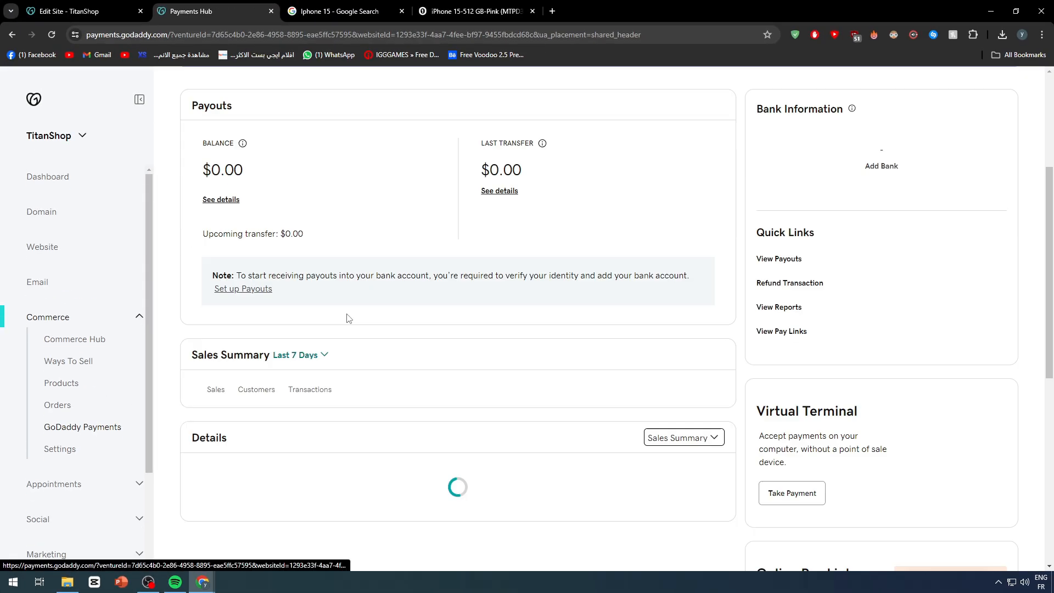
scroll(440, 396, down, 6)
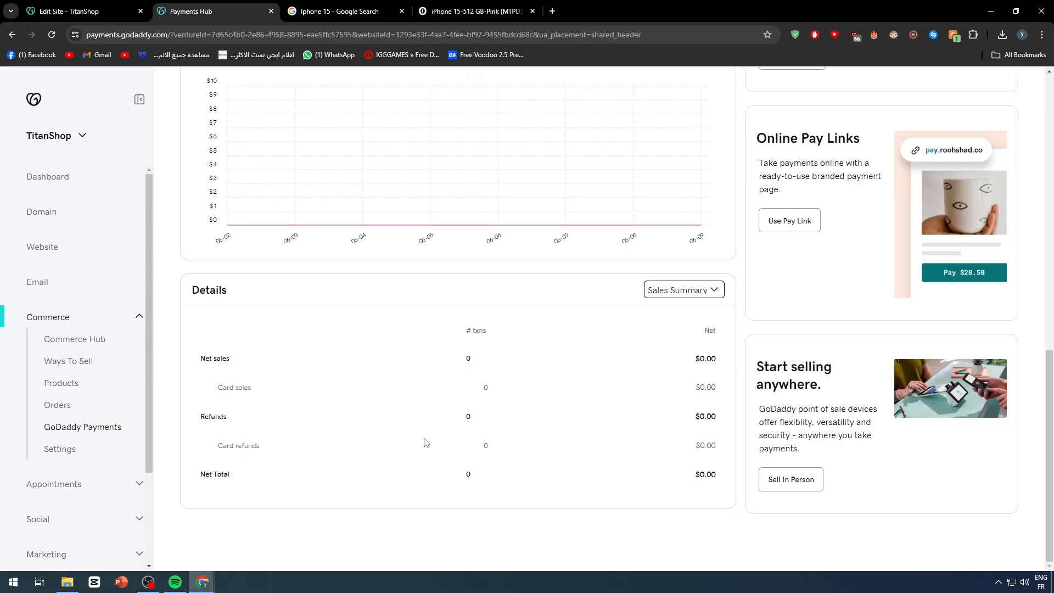
scroll(423, 441, up, 12)
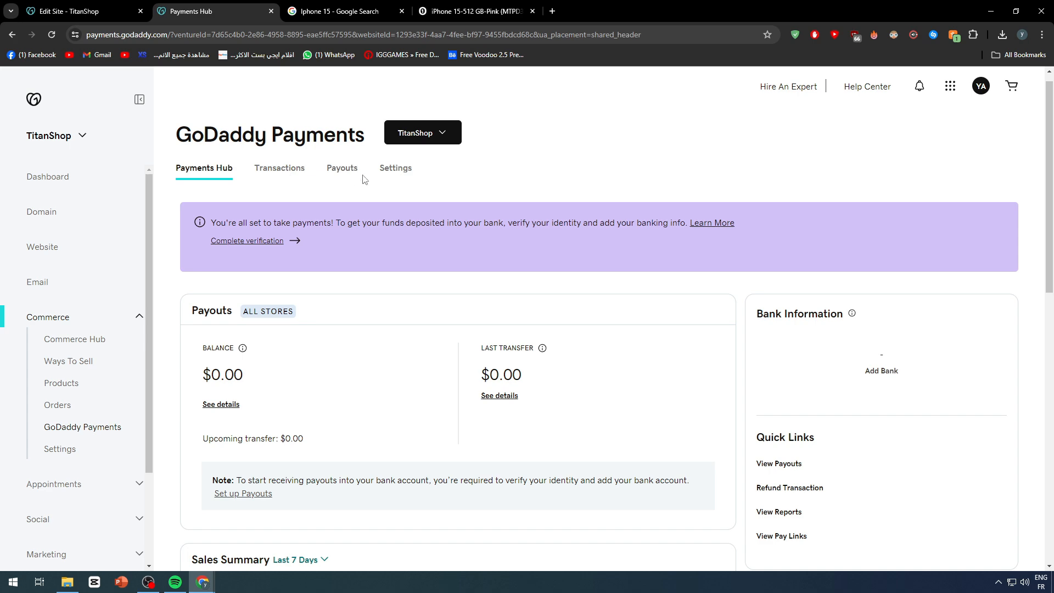
click(404, 170)
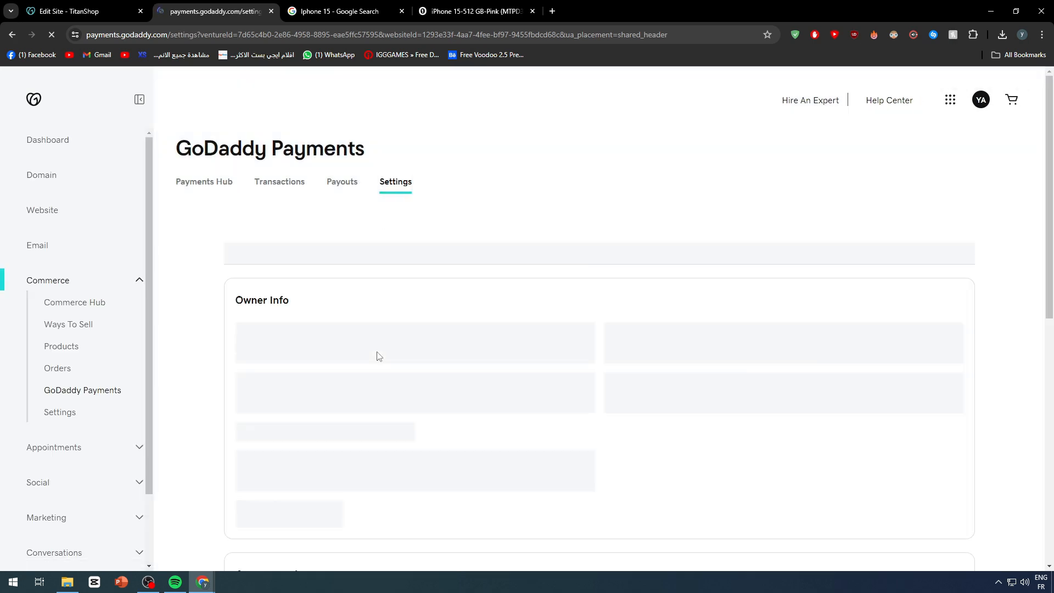
scroll(341, 324, down, 4)
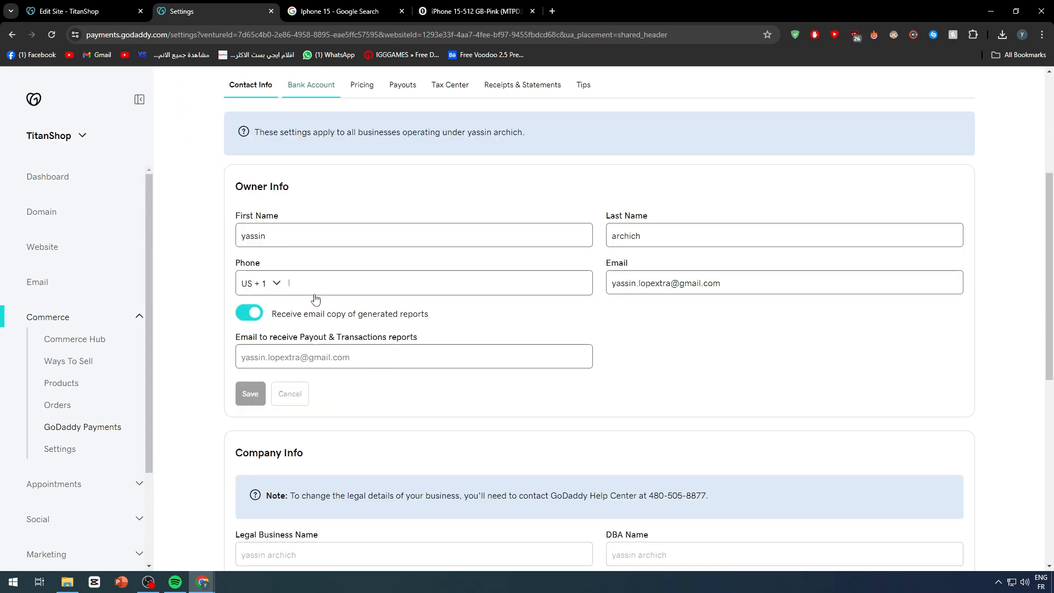
scroll(316, 299, up, 4)
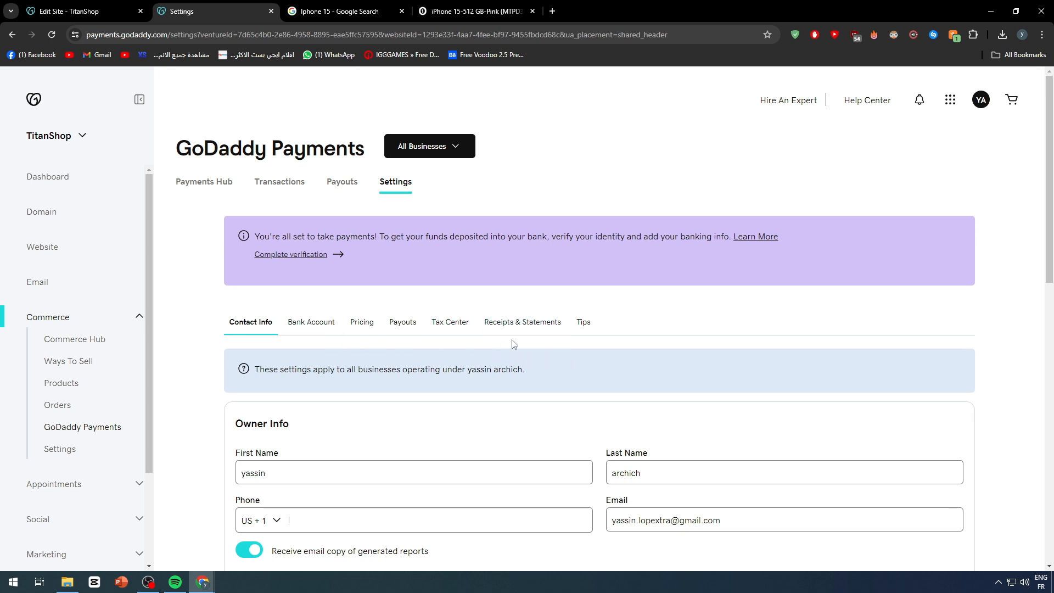
- Examine the payment methods in the store's Commerce settings, including PayPal and offline payments, and return to the TitanShop site editor
click(70, 456)
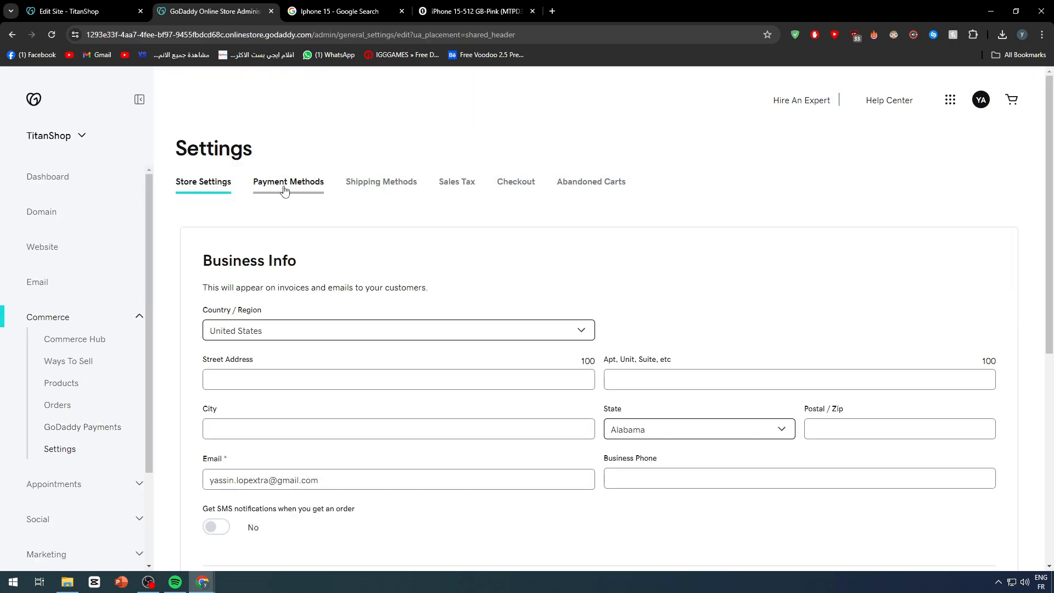
click(295, 184)
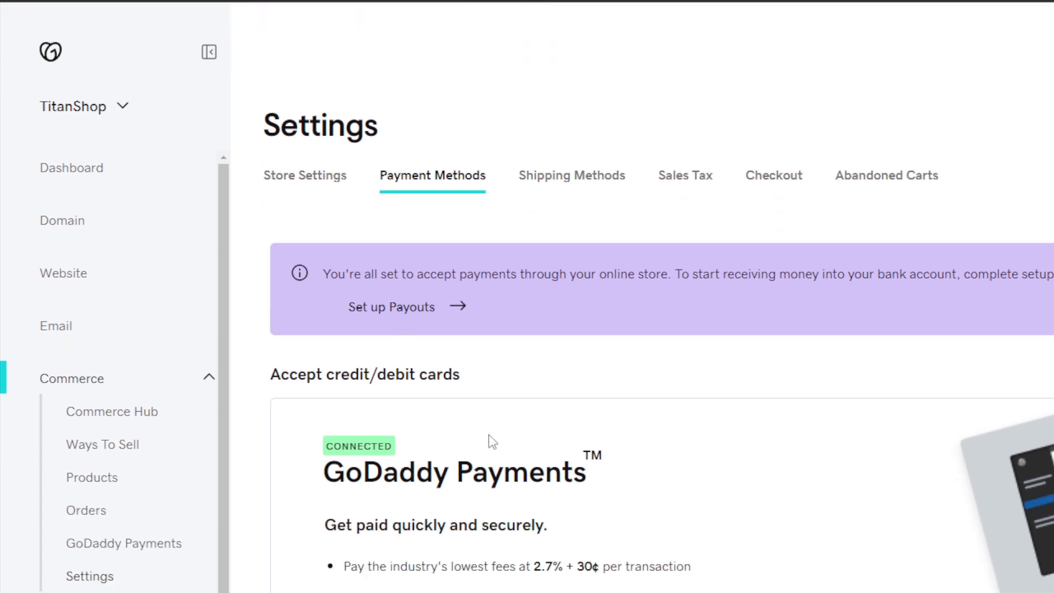
scroll(506, 554, down, 2)
scroll(338, 369, down, 8)
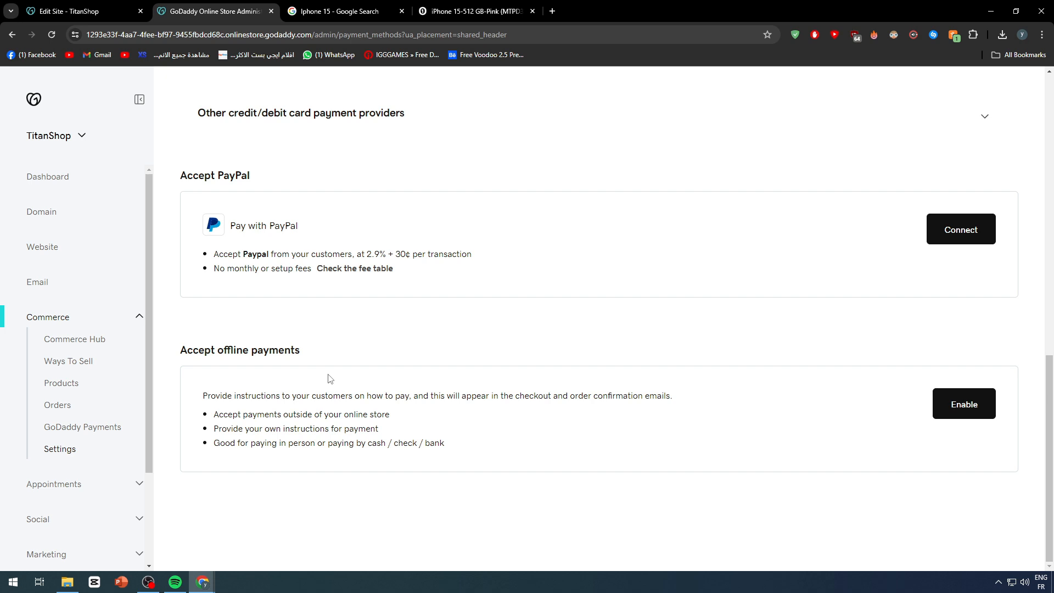
scroll(330, 378, up, 8)
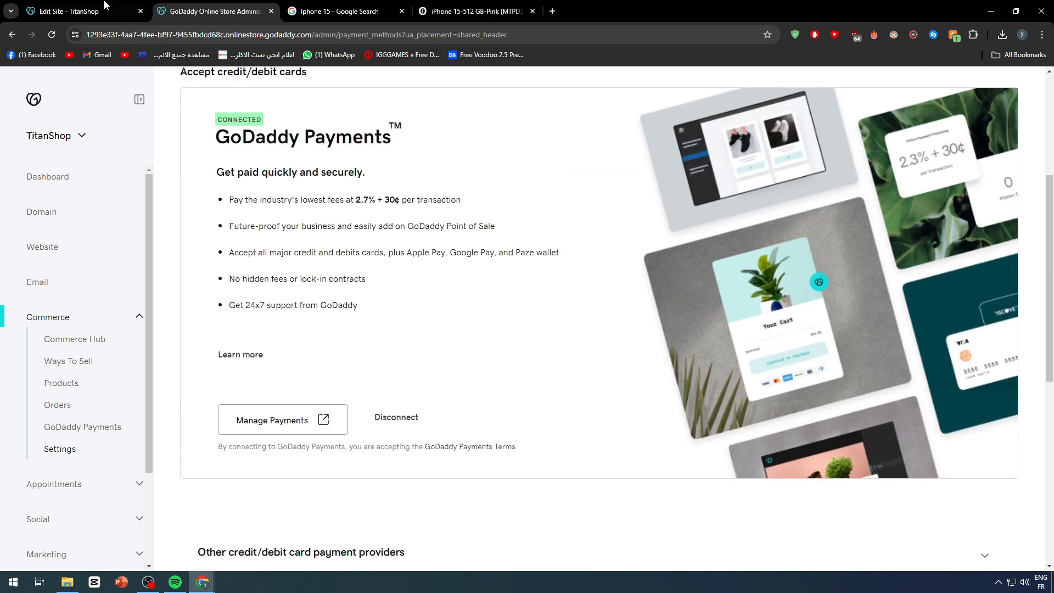
key(ctrl+shift+Tab)
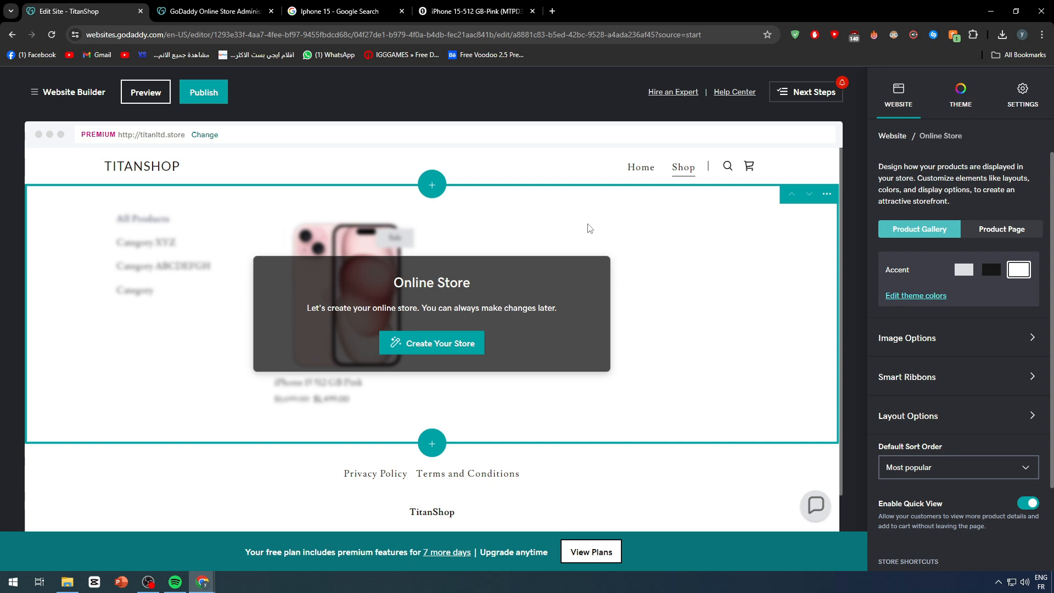